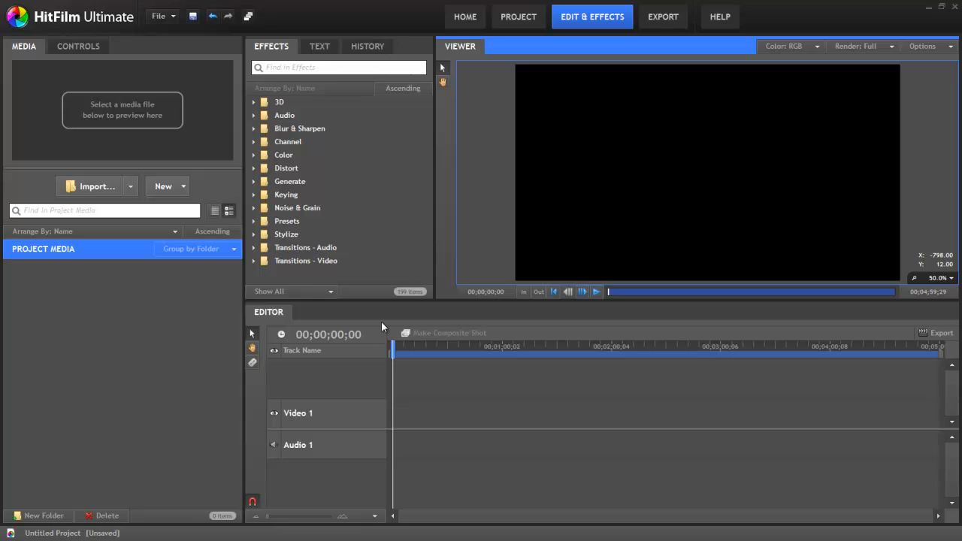
- Create a new composite shot with the 720p 29.97 template and a 30-second duration
{"action": "left_click", "coordinate": [180, 186]}
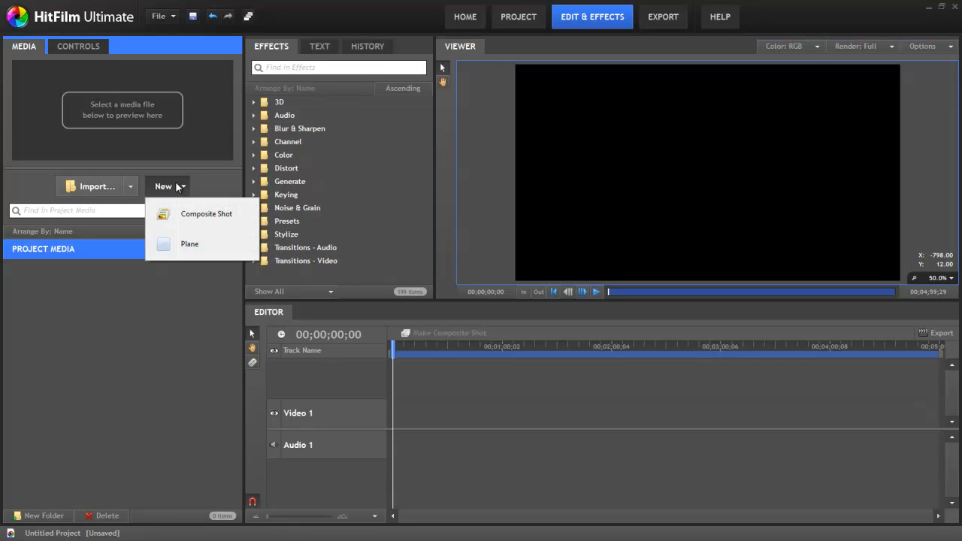
{"action": "left_click", "coordinate": [194, 216]}
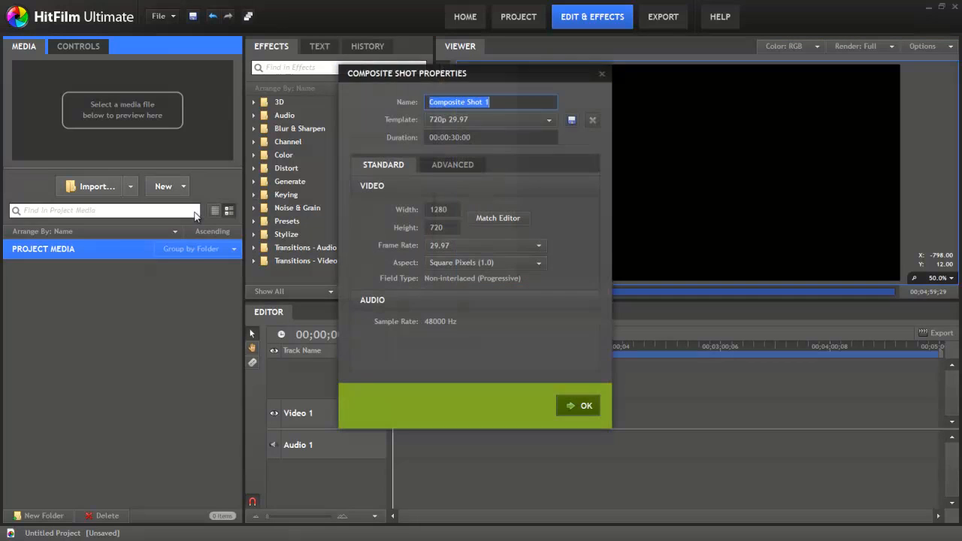
{"action": "left_click", "coordinate": [584, 405]}
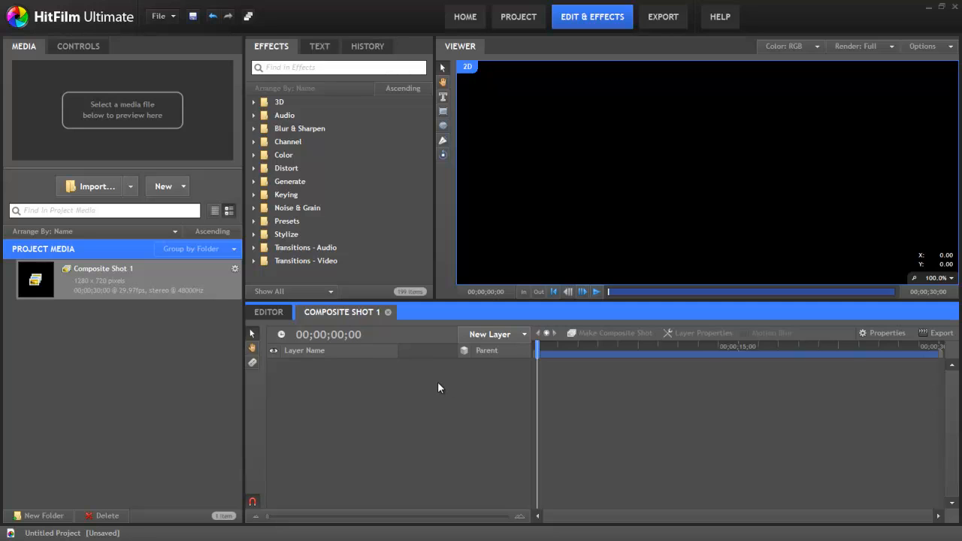
- Add a text layer to the composite shot with a width and height of 400
{"action": "left_click", "coordinate": [524, 335]}
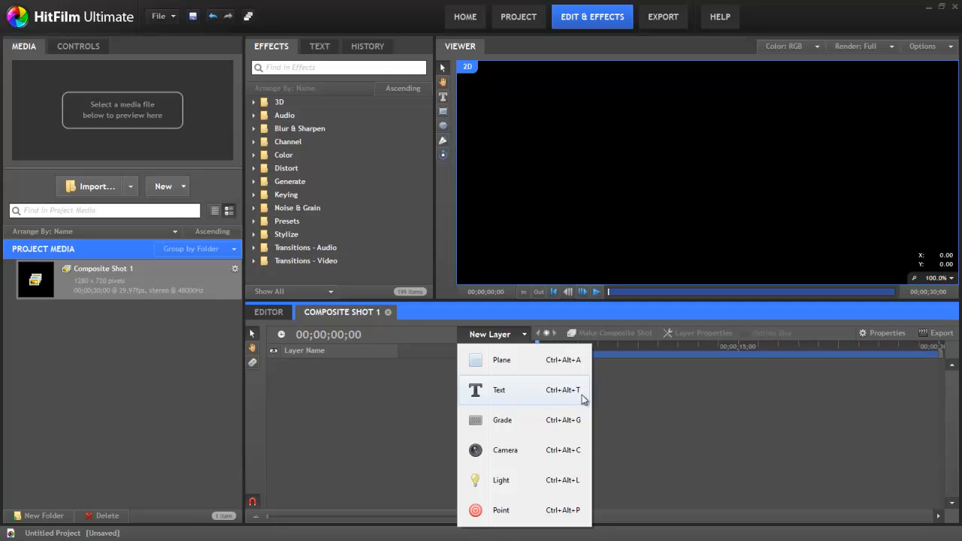
{"action": "left_click", "coordinate": [511, 391]}
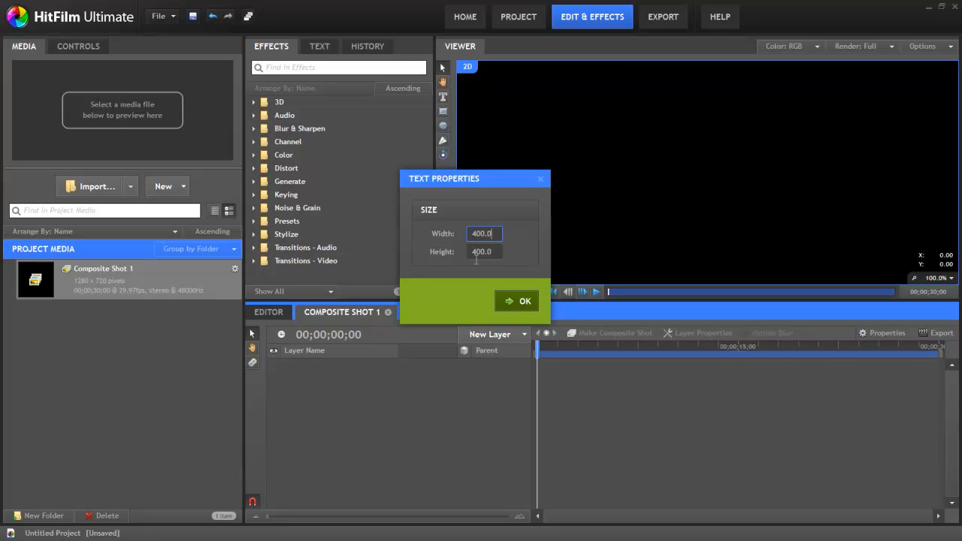
{"action": "left_click", "coordinate": [515, 301]}
{"action": "scroll", "coordinate": [714, 183], "scroll_direction": "down", "scroll_amount": 3}
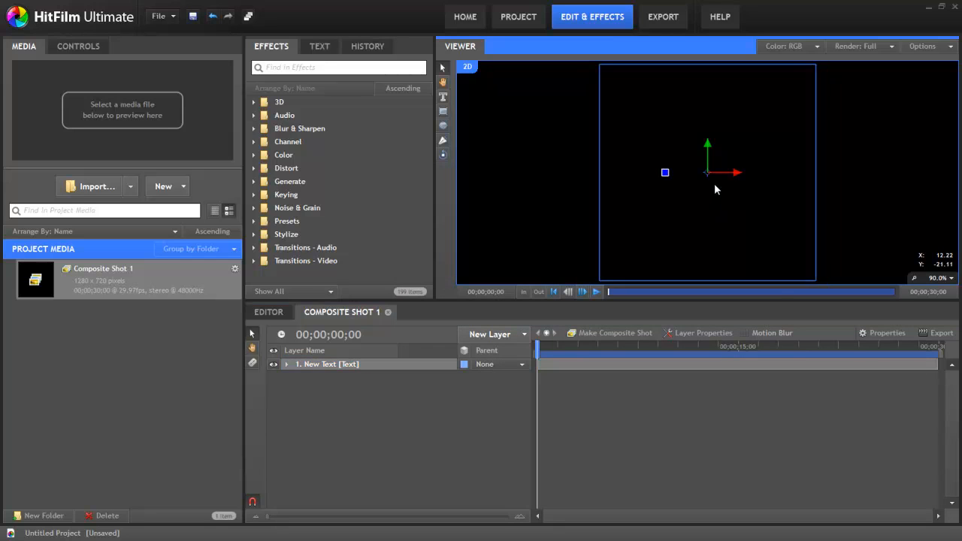
{"action": "scroll", "coordinate": [713, 184], "scroll_direction": "down", "scroll_amount": 1}
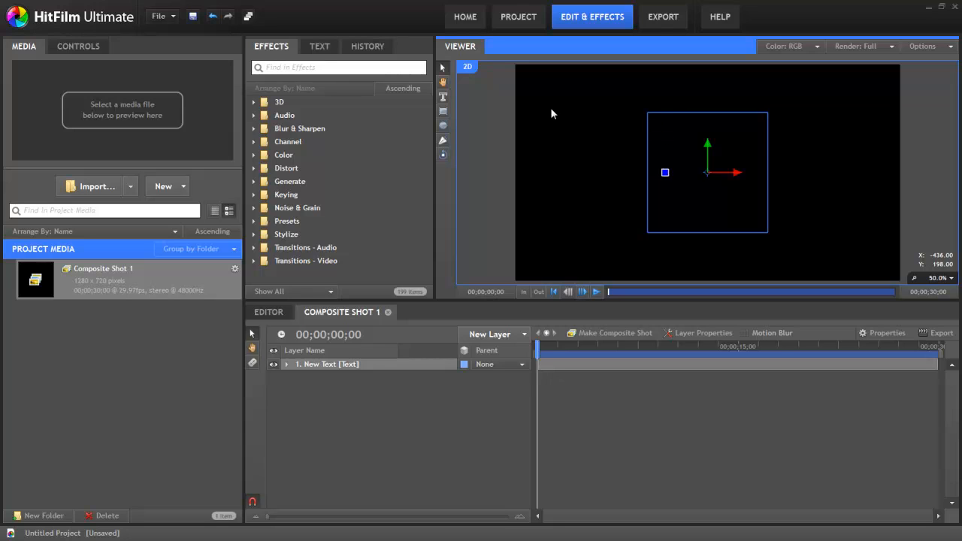
- Enter "HitFilm is Awesome!" in the 400 by 400 text box with the Text tool
{"action": "left_click", "coordinate": [444, 97]}
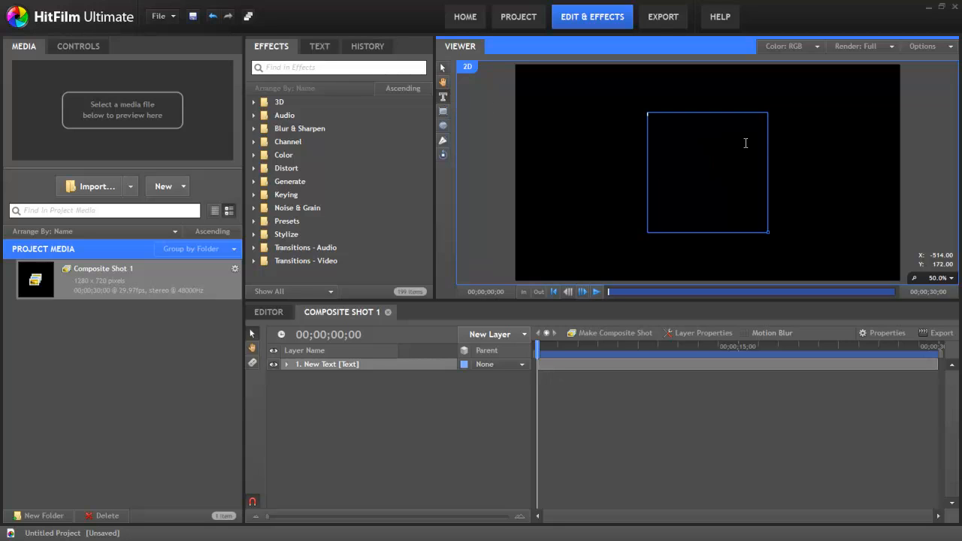
{"action": "left_click", "coordinate": [652, 119]}
{"action": "type", "text": "HitFilm is A"}
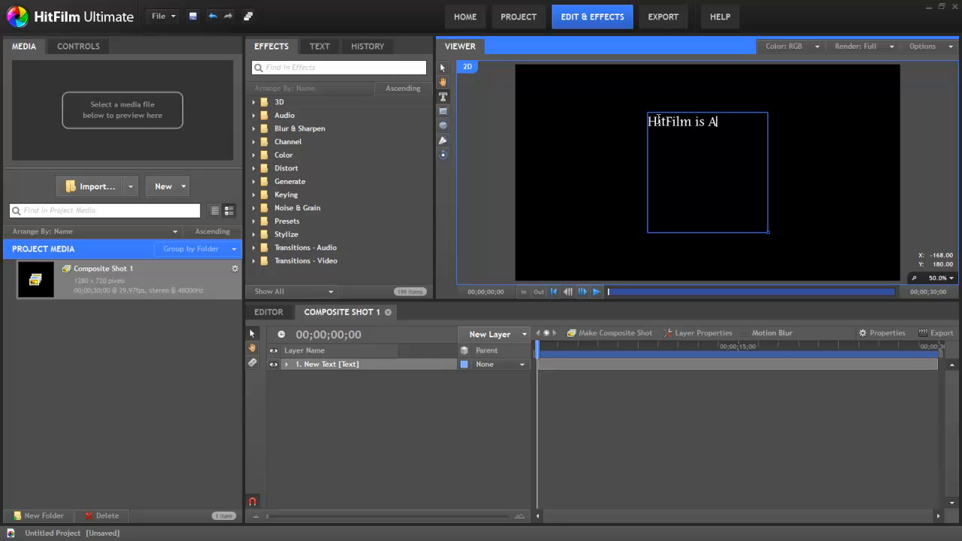
{"action": "type", "text": "wesome!"}
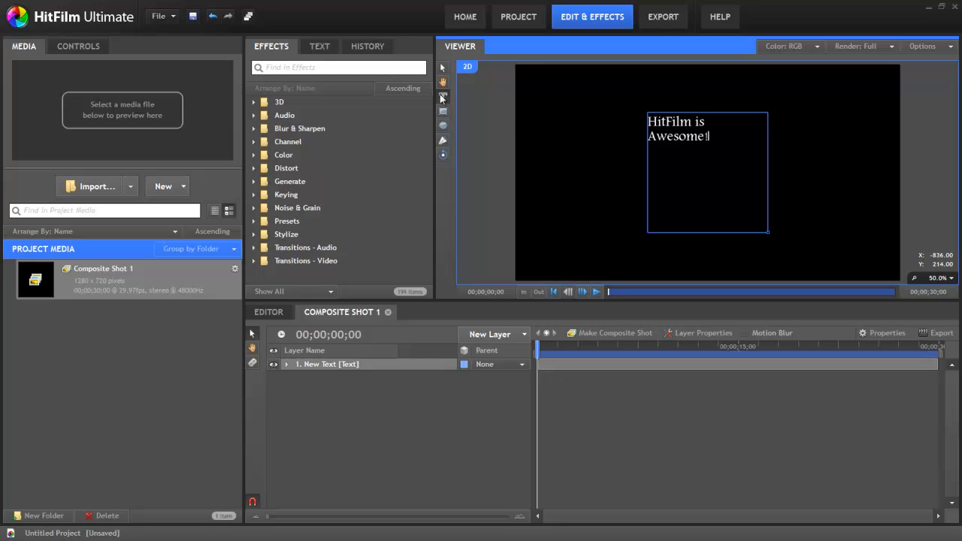
- Create a second text box, 200 wide and 200 high, in the upper-left area of the frame
{"action": "left_click", "coordinate": [554, 92]}
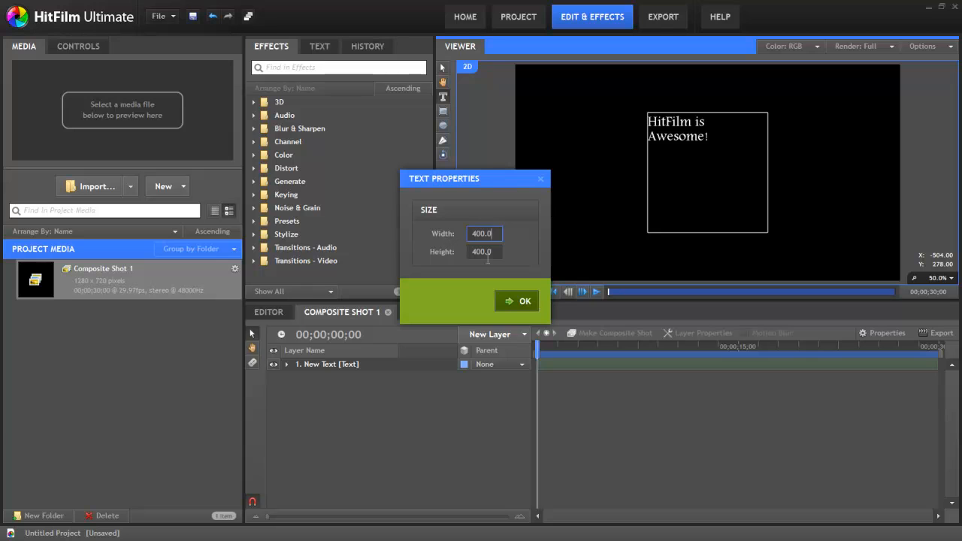
{"action": "double_click", "coordinate": [482, 234]}
{"action": "type", "text": "200"}
{"action": "key", "text": "Tab"}
{"action": "type", "text": "200"}
{"action": "left_click", "coordinate": [517, 300]}
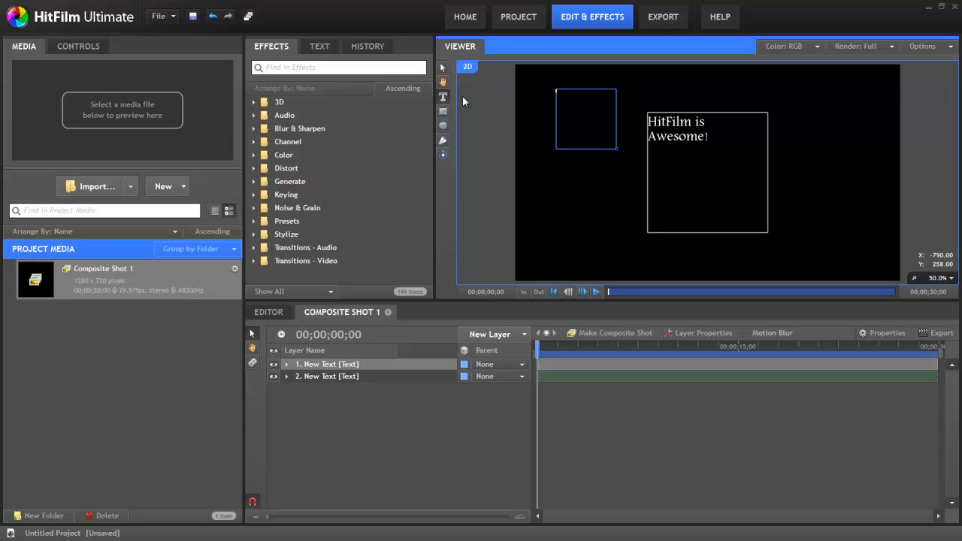
- Draw a wide text box across the lower half of the frame and enter "No really, its totally spiffy!" in it
{"action": "left_click_drag", "start_coordinate": [530, 168], "coordinate": [876, 265]}
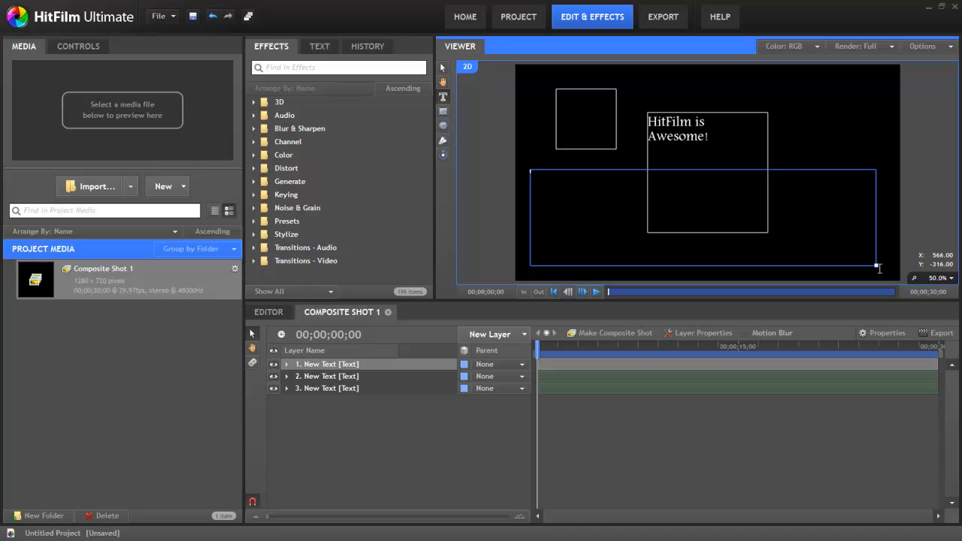
{"action": "mouse_move", "coordinate": [878, 266]}
{"action": "left_mouse_down"}
{"action": "mouse_move", "coordinate": [822, 239]}
{"action": "mouse_move", "coordinate": [819, 263]}
{"action": "mouse_move", "coordinate": [874, 254]}
{"action": "mouse_move", "coordinate": [885, 269]}
{"action": "left_mouse_up"}
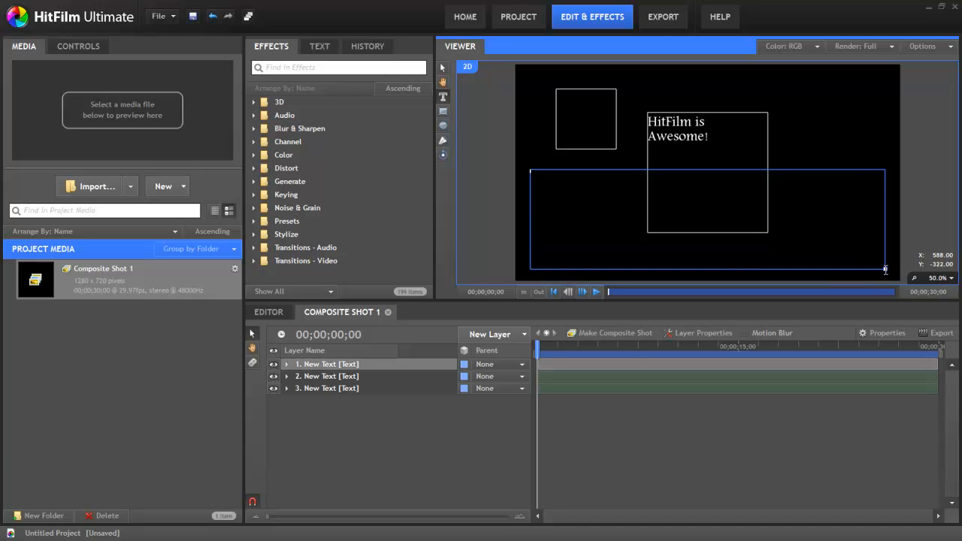
{"action": "type", "text": "No really, its totally spiffy!"}
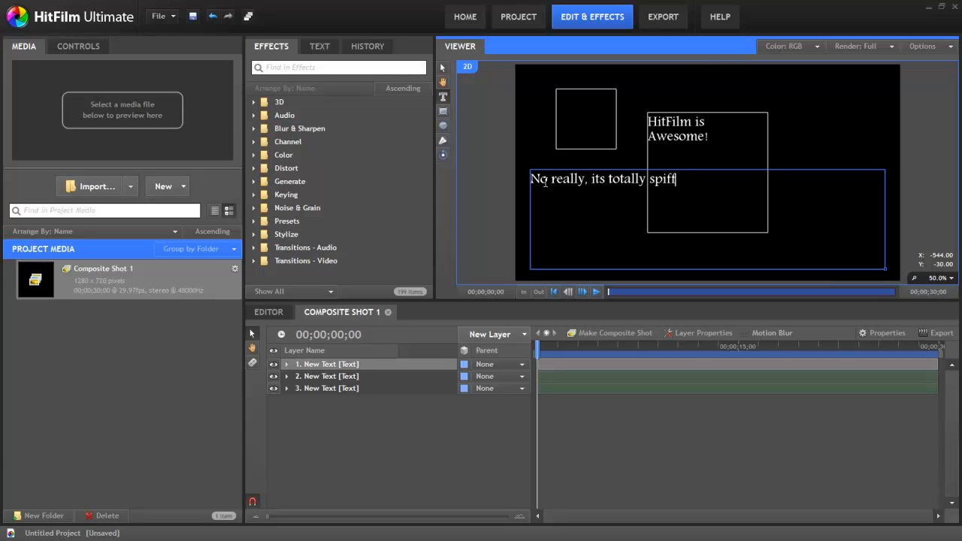
- Move the "No really, its totally spiffy!" text layer slightly up and to the left in the frame
{"action": "left_click", "coordinate": [442, 68]}
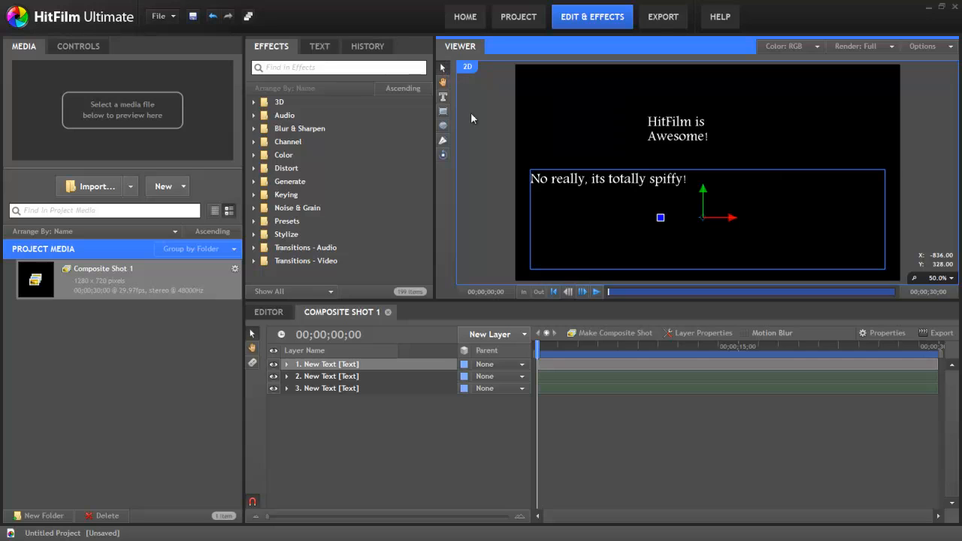
{"action": "left_click_drag", "start_coordinate": [706, 190], "coordinate": [724, 216]}
{"action": "mouse_move", "coordinate": [656, 215]}
{"action": "left_mouse_down"}
{"action": "mouse_move", "coordinate": [662, 194]}
{"action": "mouse_move", "coordinate": [659, 225]}
{"action": "mouse_move", "coordinate": [658, 215]}
{"action": "left_mouse_up"}
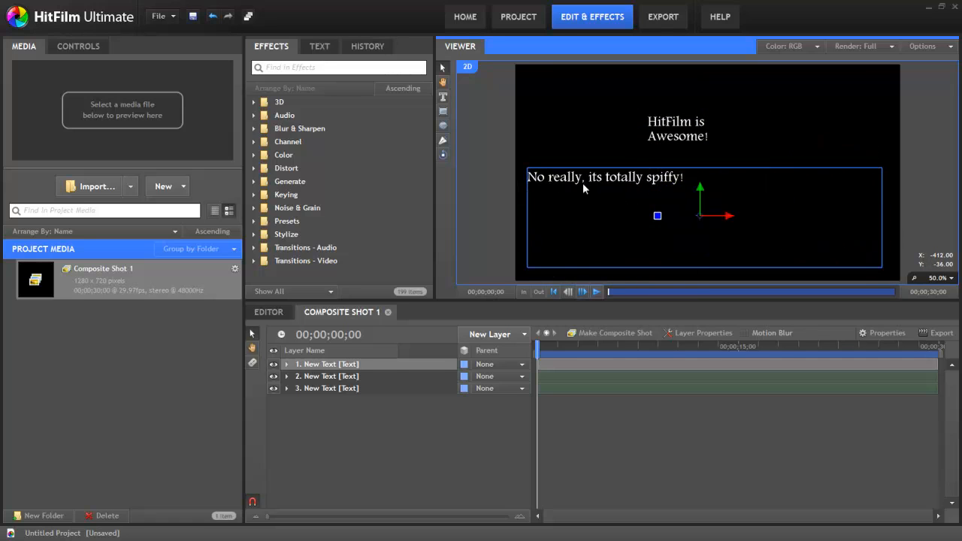
- Enter "HitFilm creates awesome effects." in the empty 200 by 200 text box
{"action": "left_click", "coordinate": [443, 97]}
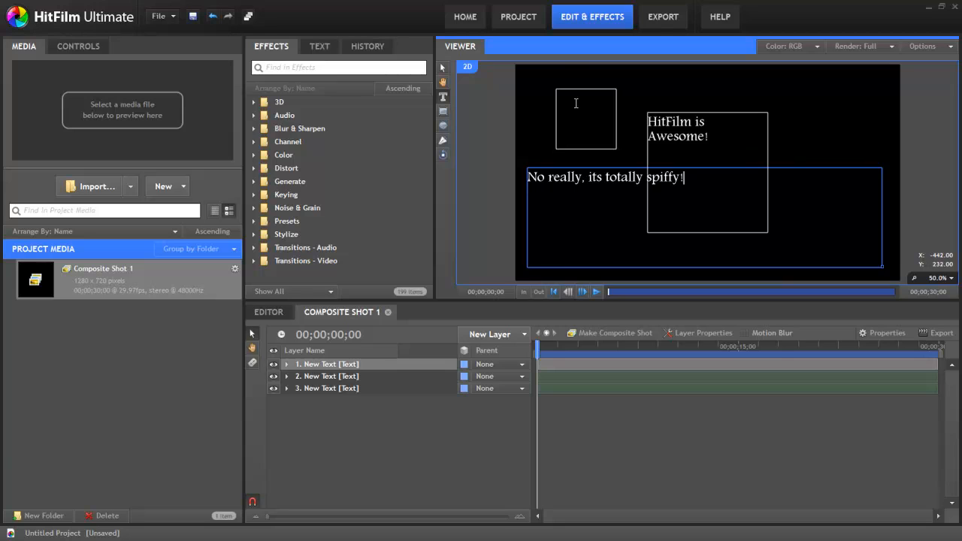
{"action": "left_click", "coordinate": [576, 103]}
{"action": "type", "text": "Hi"}
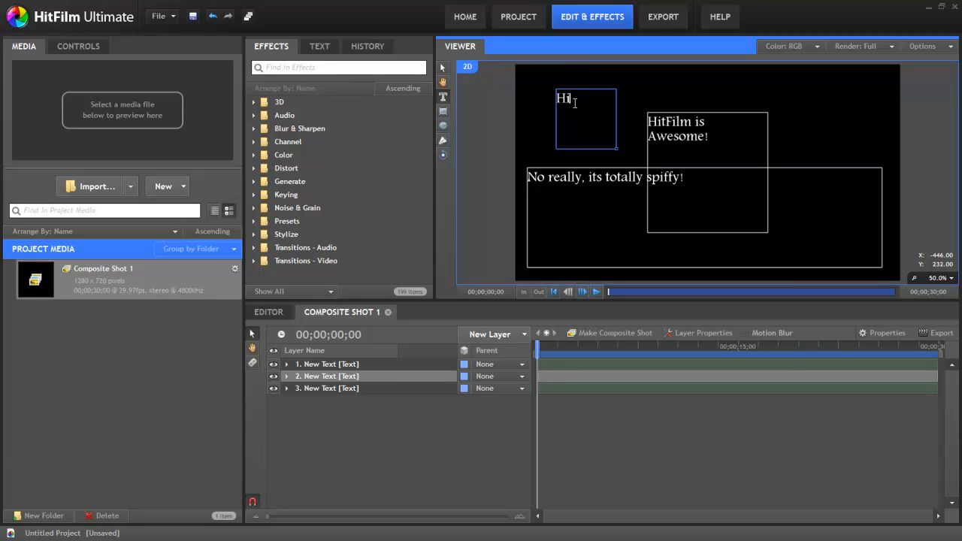
{"action": "type", "text": "tFilm creates a"}
{"action": "type", "text": "wesome effect"}
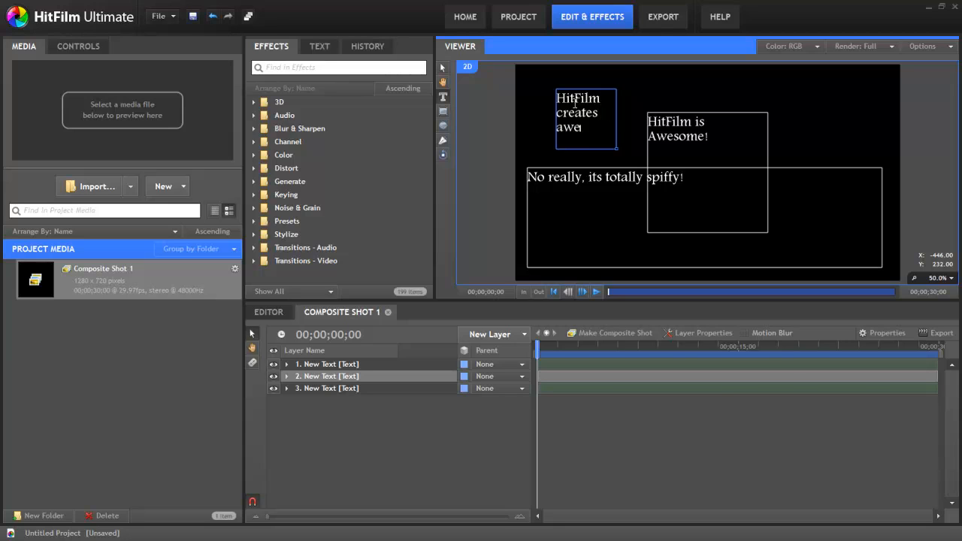
{"action": "type", "text": "s"}
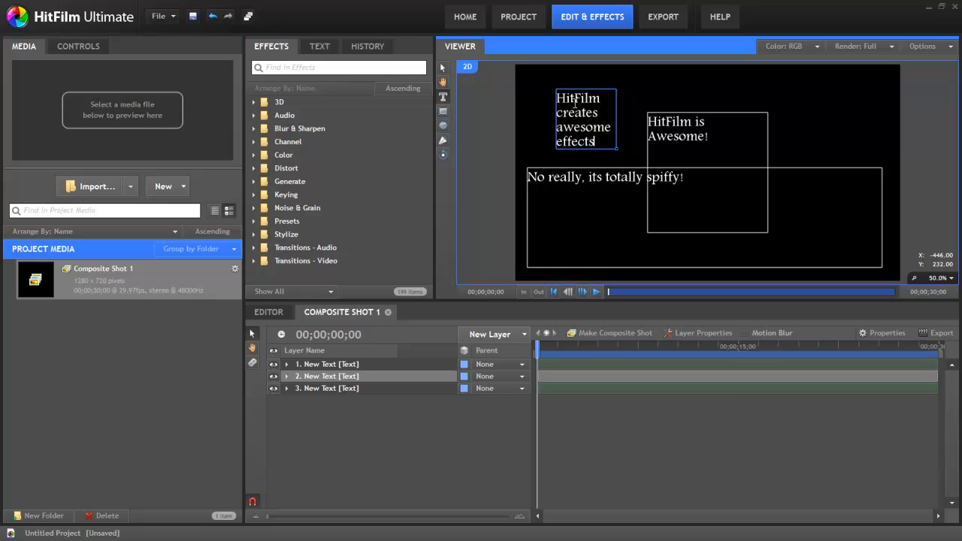
{"action": "type", "text": "!"}
- Set the font of the word "HitFilm" in the small text box to Arial Black
{"action": "left_click_drag", "start_coordinate": [557, 99], "coordinate": [599, 141]}
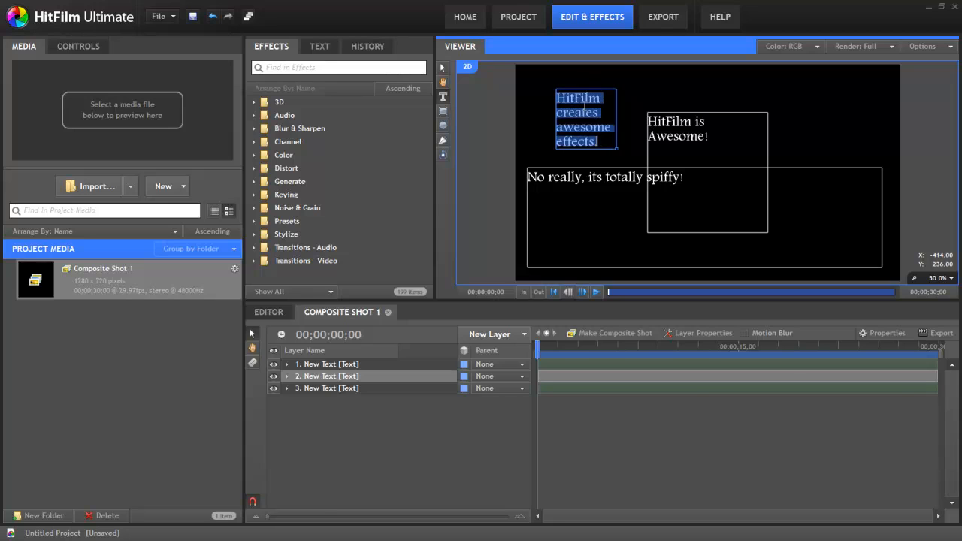
{"action": "left_click", "coordinate": [320, 47]}
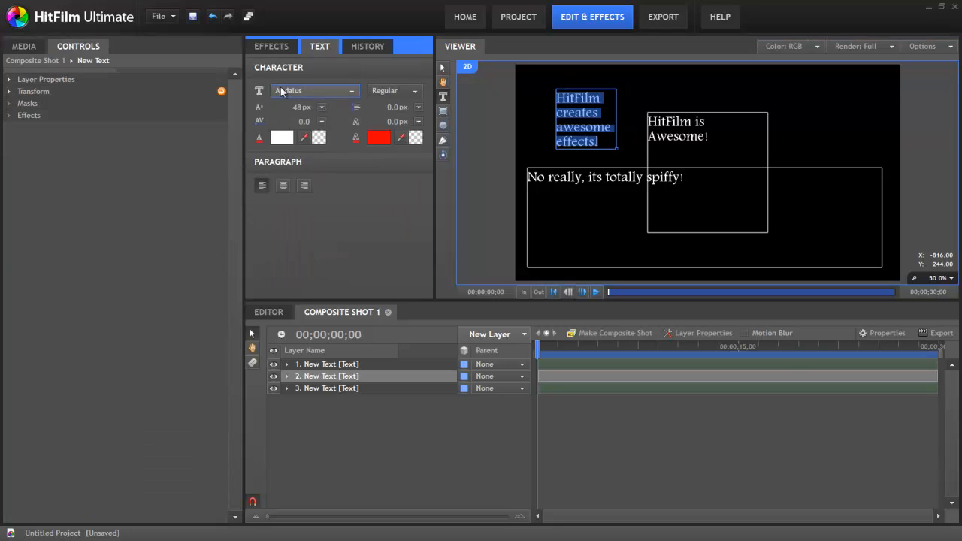
{"action": "left_click", "coordinate": [600, 98]}
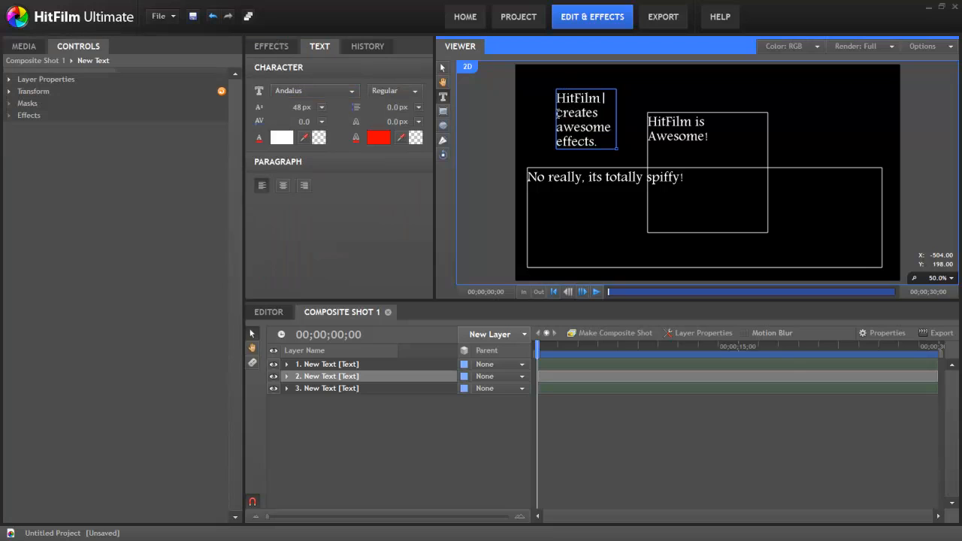
{"action": "left_click_drag", "start_coordinate": [600, 99], "coordinate": [529, 94]}
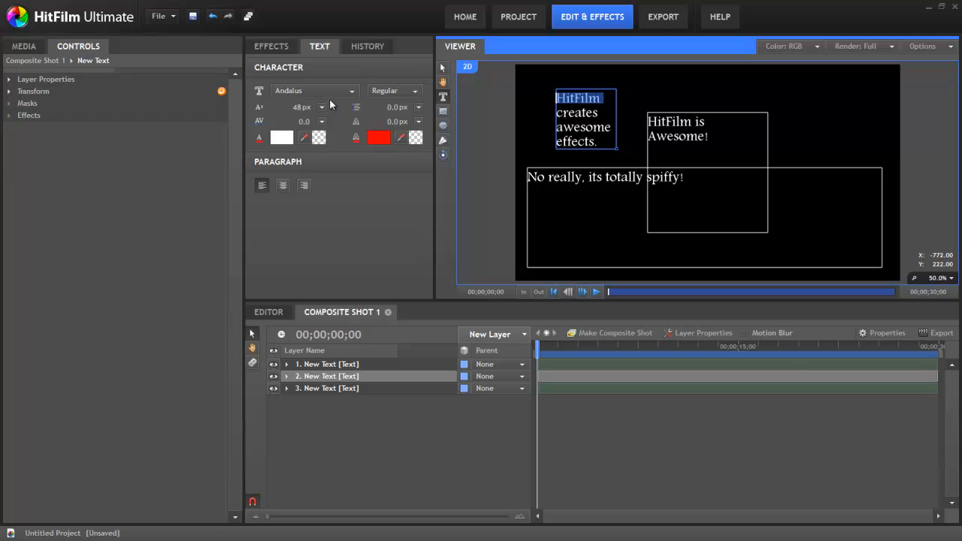
{"action": "left_click", "coordinate": [300, 105]}
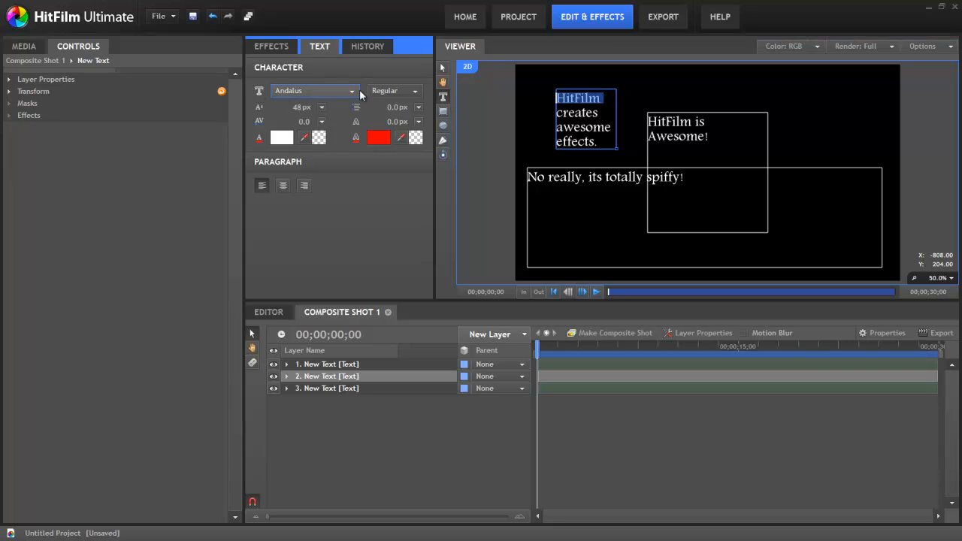
{"action": "left_click", "coordinate": [349, 93]}
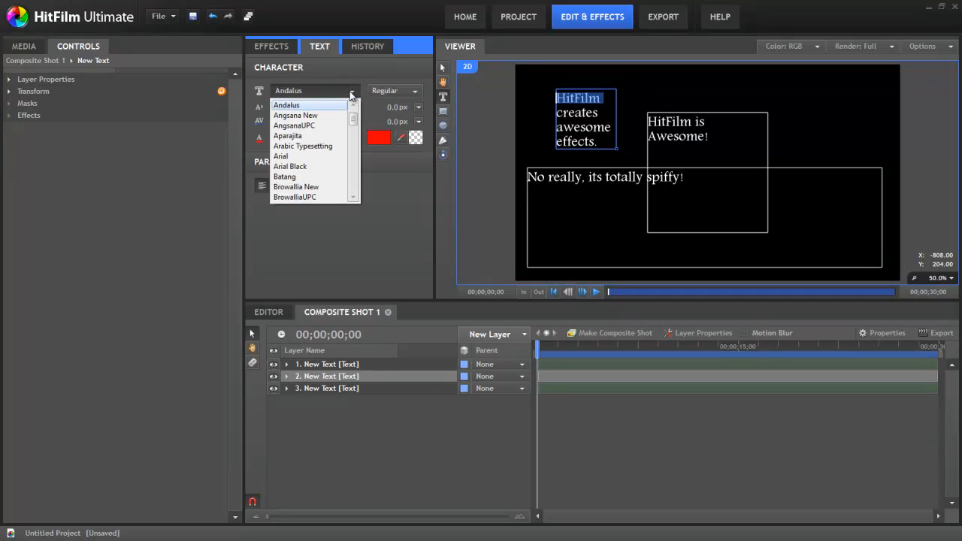
{"action": "mouse_move", "coordinate": [353, 122]}
{"action": "left_mouse_down"}
{"action": "mouse_move", "coordinate": [355, 197]}
{"action": "mouse_move", "coordinate": [354, 112]}
{"action": "left_mouse_up"}
{"action": "left_click", "coordinate": [296, 166]}
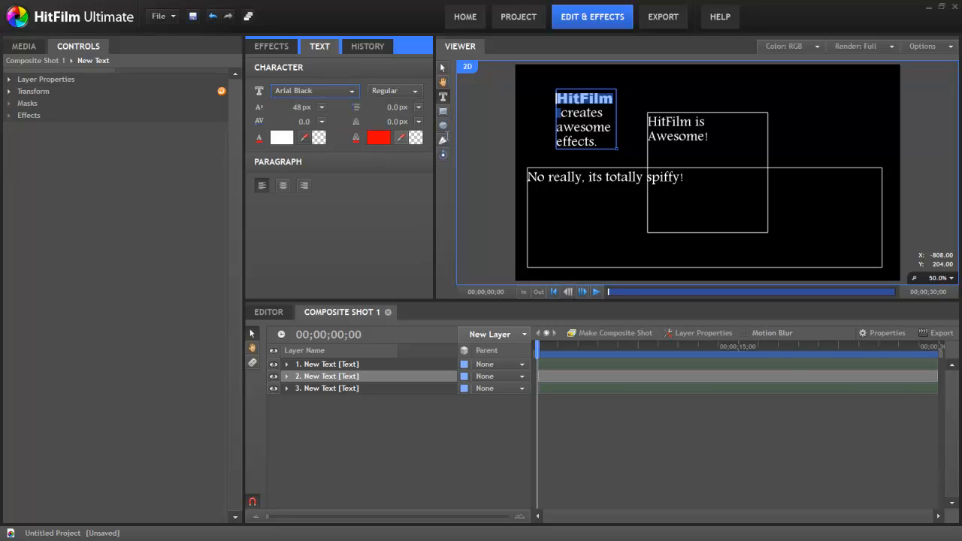
- Try the Arial font in Regular style on the selected word "HitFilm"
{"action": "left_click", "coordinate": [415, 90]}
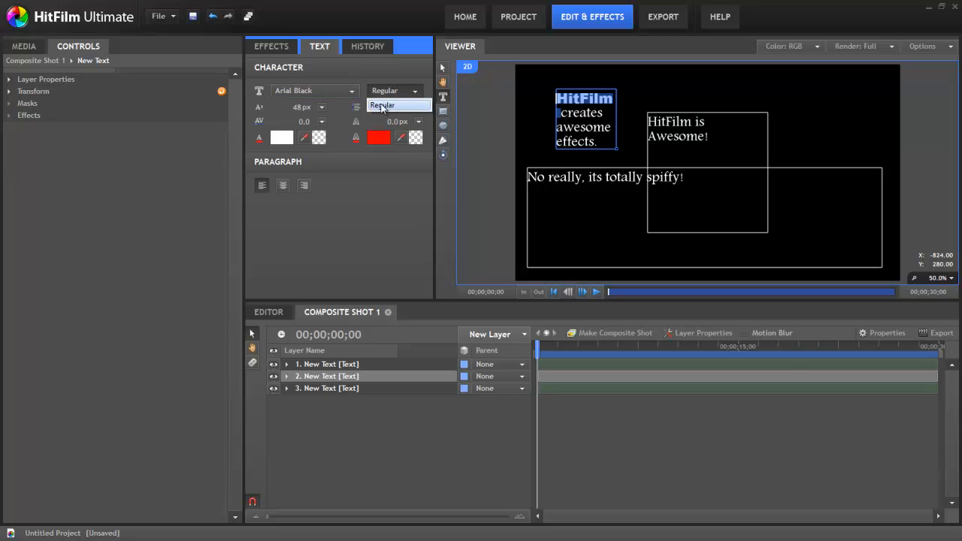
{"action": "left_click", "coordinate": [416, 92]}
{"action": "left_click", "coordinate": [350, 93]}
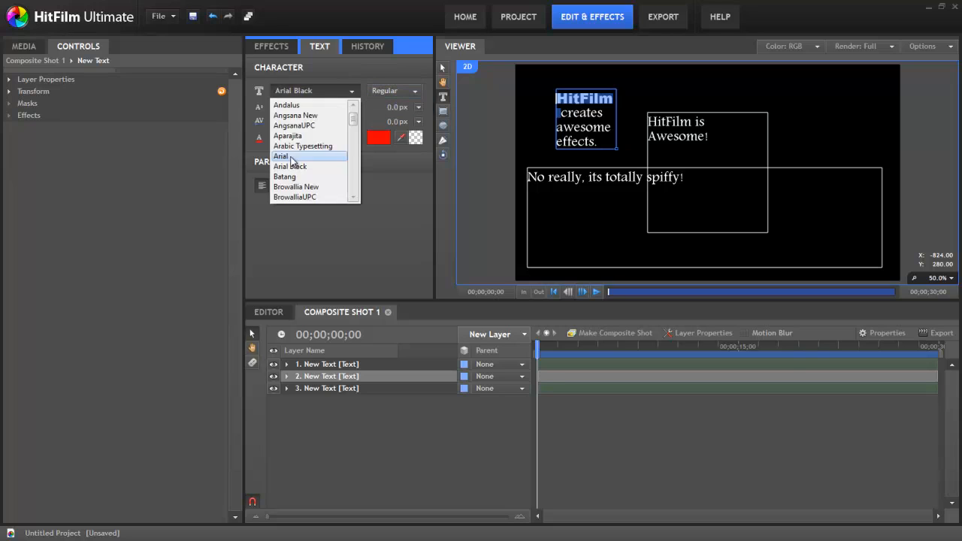
{"action": "left_click", "coordinate": [293, 150]}
{"action": "left_click", "coordinate": [416, 92]}
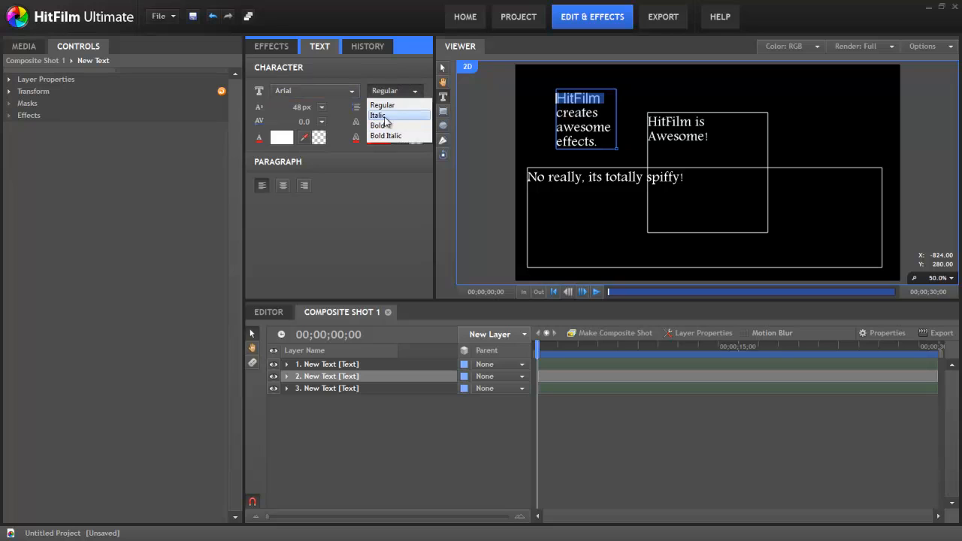
{"action": "left_click", "coordinate": [417, 92]}
{"action": "left_click", "coordinate": [416, 92]}
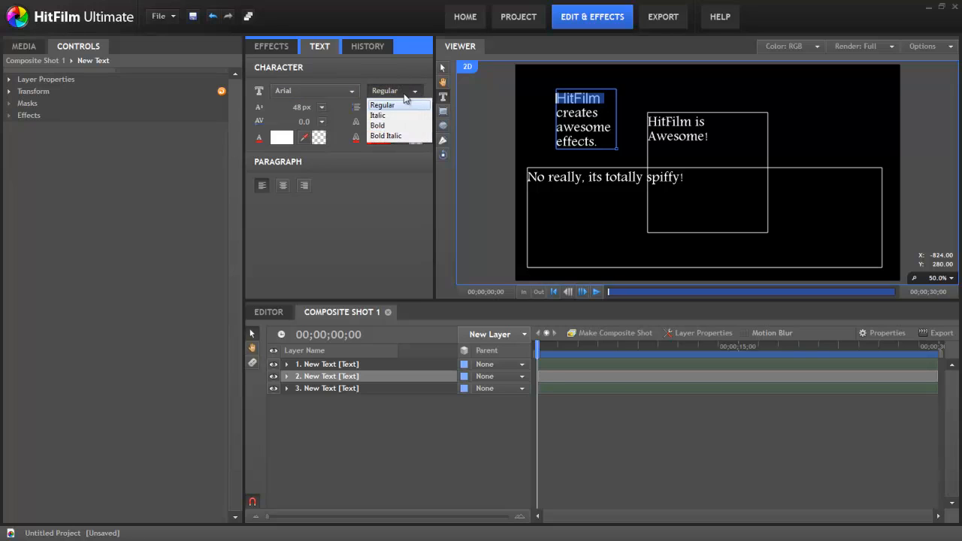
{"action": "left_click", "coordinate": [385, 106]}
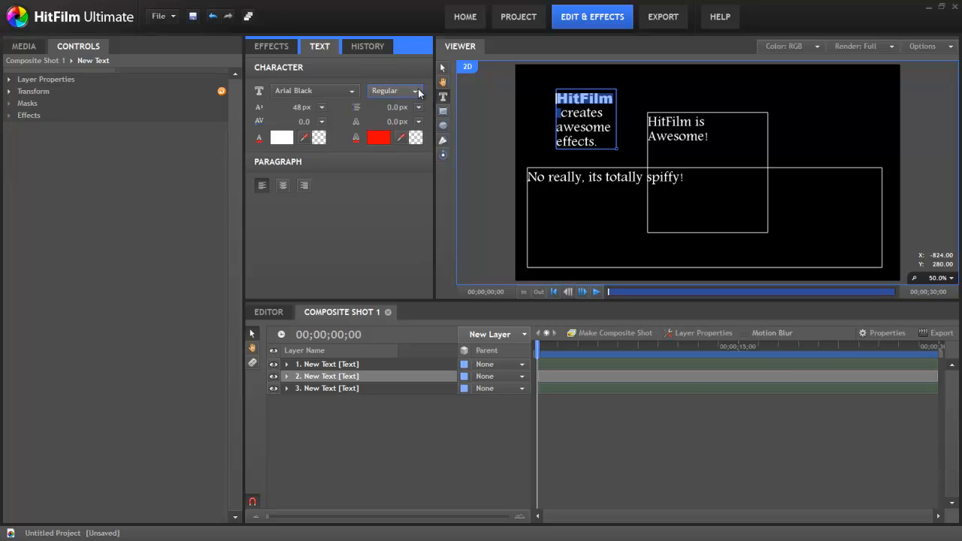
{"action": "left_click", "coordinate": [322, 107]}
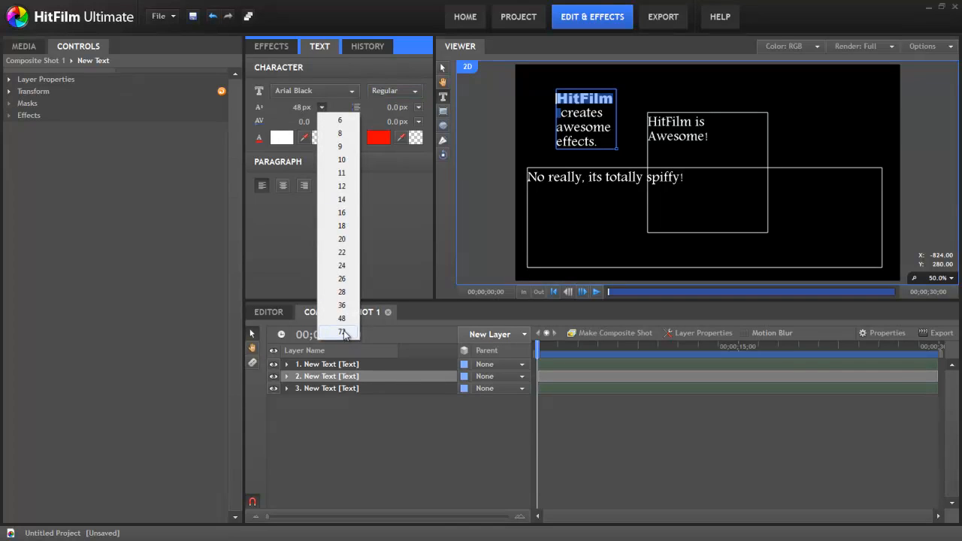
{"action": "left_click", "coordinate": [322, 108]}
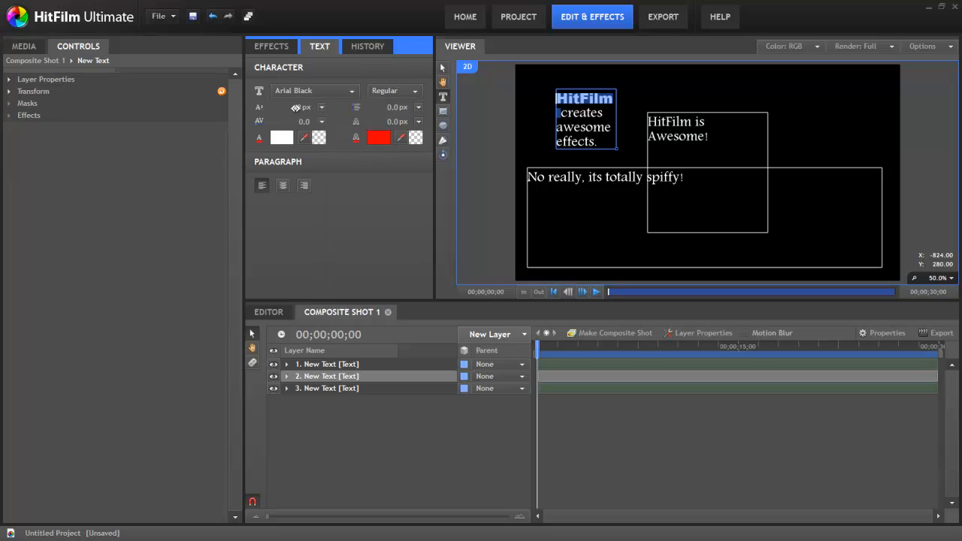
- Tighten the letter spacing of the selected word "HitFilm" to -5 in the small text box
{"action": "mouse_move", "coordinate": [297, 108]}
{"action": "left_mouse_down"}
{"action": "mouse_move", "coordinate": [311, 109]}
{"action": "mouse_move", "coordinate": [298, 107]}
{"action": "left_mouse_up"}
{"action": "left_click_drag", "start_coordinate": [402, 108], "coordinate": [256, 124]}
{"action": "mouse_move", "coordinate": [304, 121]}
{"action": "left_mouse_down"}
{"action": "mouse_move", "coordinate": [318, 122]}
{"action": "mouse_move", "coordinate": [303, 122]}
{"action": "left_mouse_up"}
{"action": "left_click", "coordinate": [321, 121]}
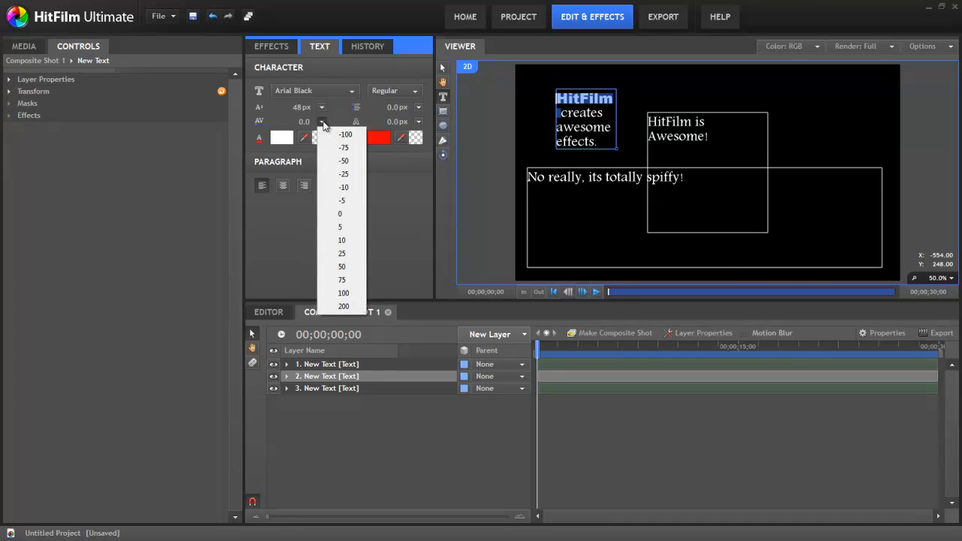
{"action": "left_click", "coordinate": [344, 173]}
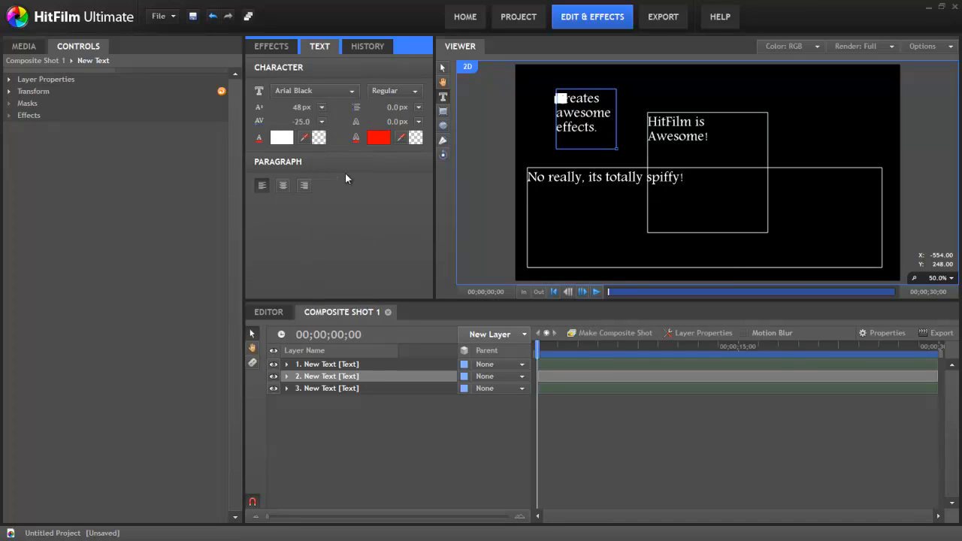
{"action": "left_click_drag", "start_coordinate": [320, 125], "coordinate": [354, 126]}
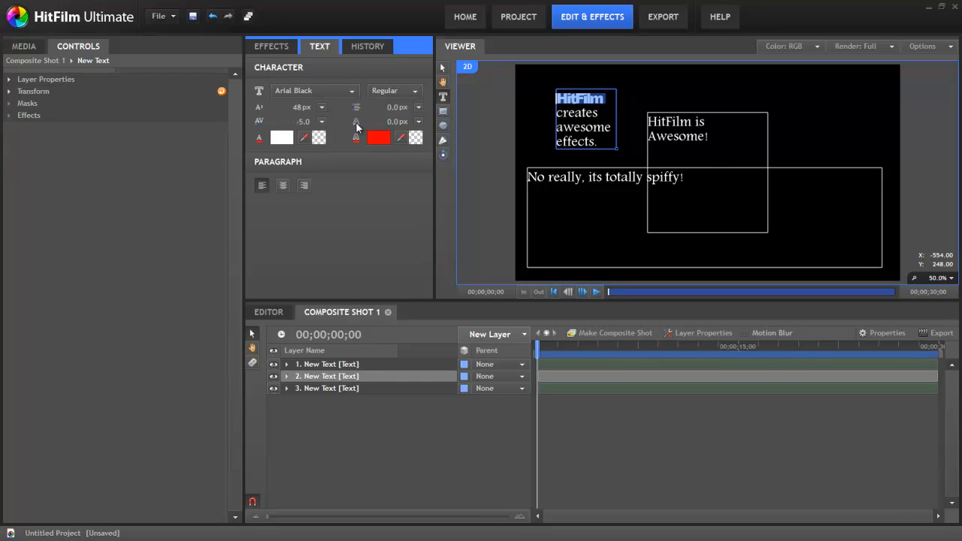
- Set the outline width of the word "HitFilm" in the small text box to 1 px
{"action": "left_click", "coordinate": [418, 121]}
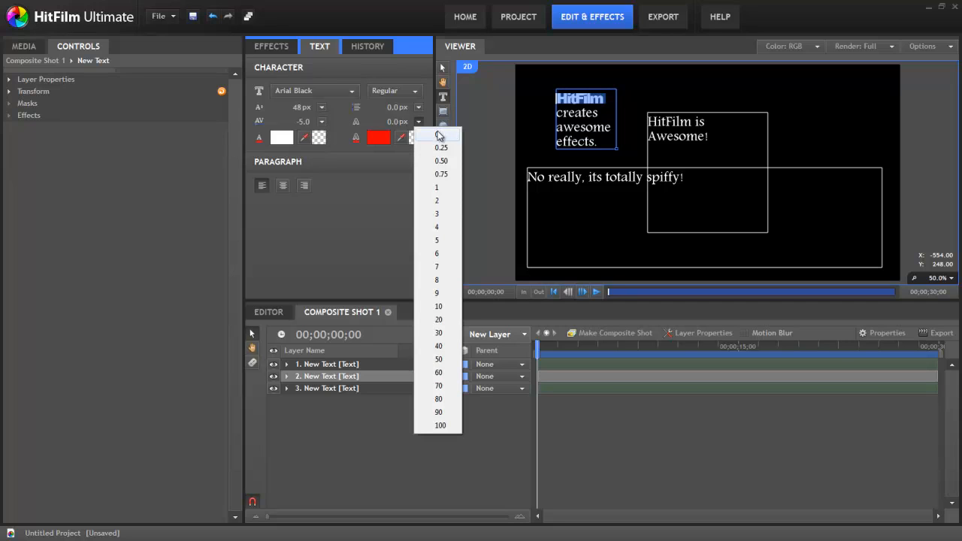
{"action": "left_click", "coordinate": [439, 189]}
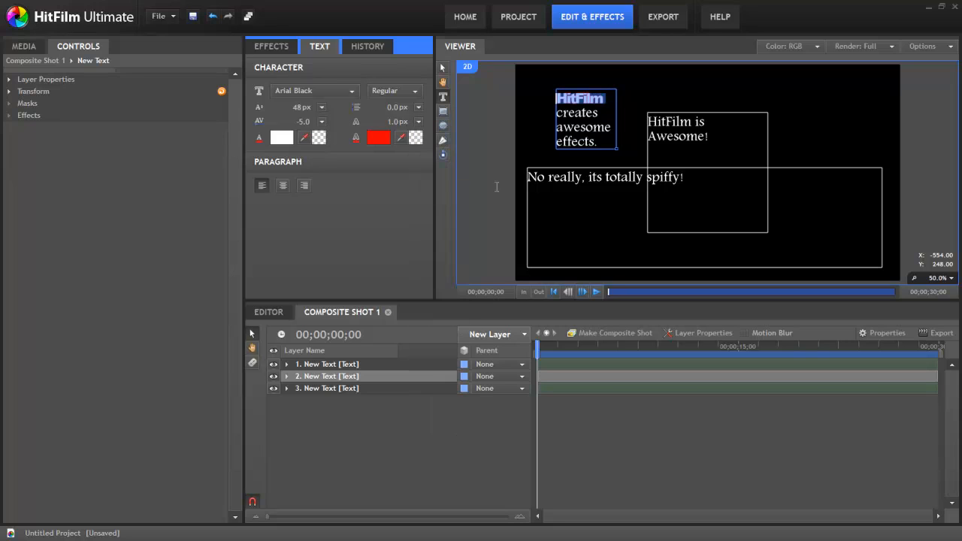
{"action": "left_click", "coordinate": [609, 101]}
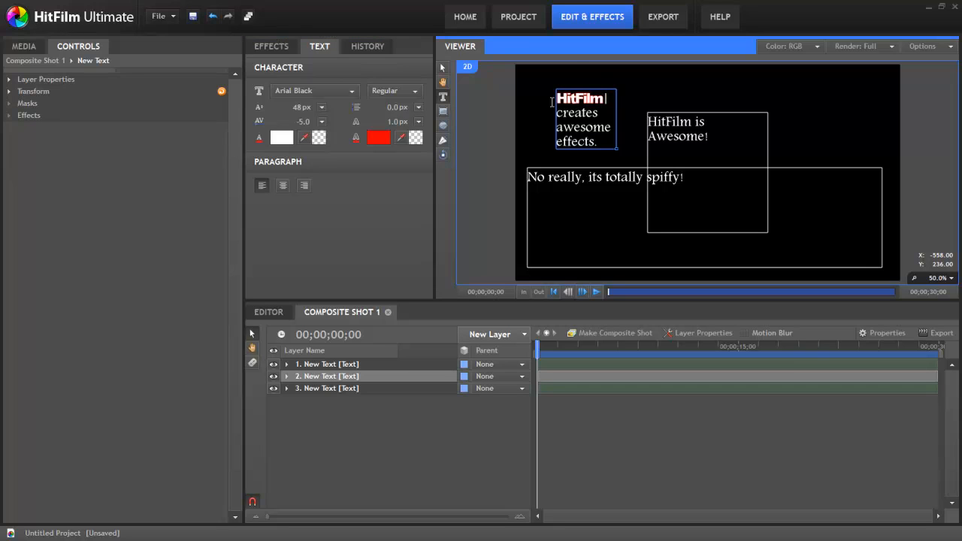
- Set the outline width of the word "HitFilm" in the small text box to 3 px
{"action": "scroll", "coordinate": [590, 105], "scroll_direction": "up", "scroll_amount": 2}
{"action": "left_click", "coordinate": [443, 82]}
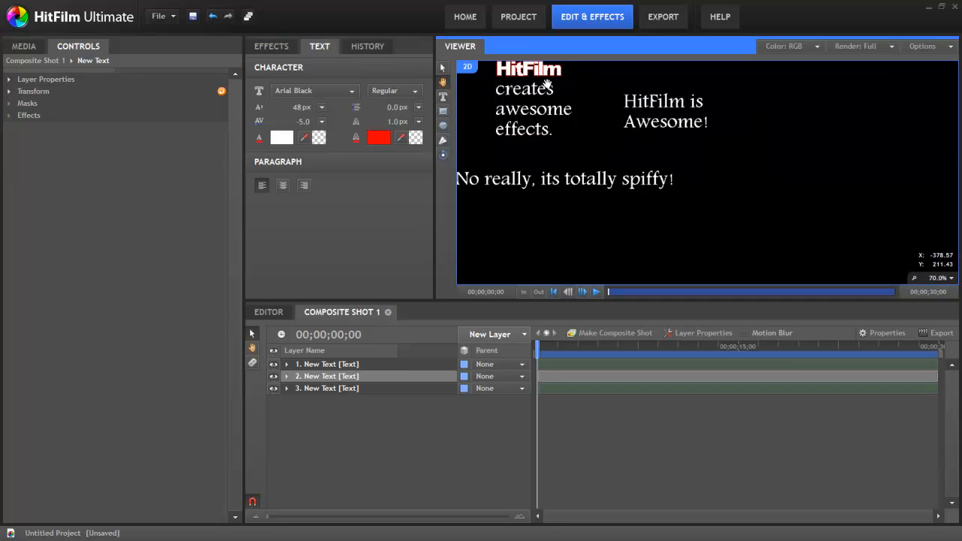
{"action": "left_click_drag", "start_coordinate": [545, 83], "coordinate": [602, 135]}
{"action": "scroll", "coordinate": [602, 99], "scroll_direction": "up", "scroll_amount": 2}
{"action": "left_click_drag", "start_coordinate": [602, 98], "coordinate": [614, 103]}
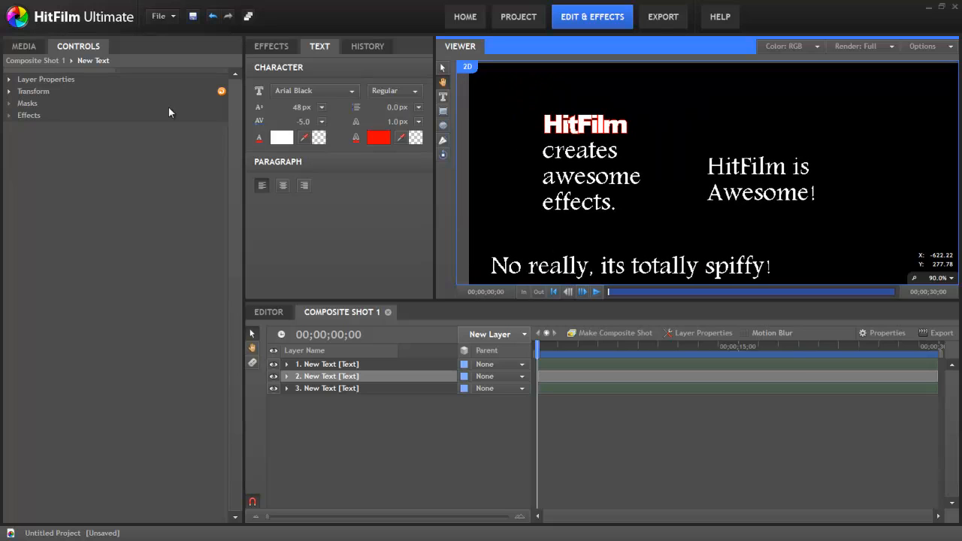
{"action": "left_click_drag", "start_coordinate": [391, 121], "coordinate": [365, 123]}
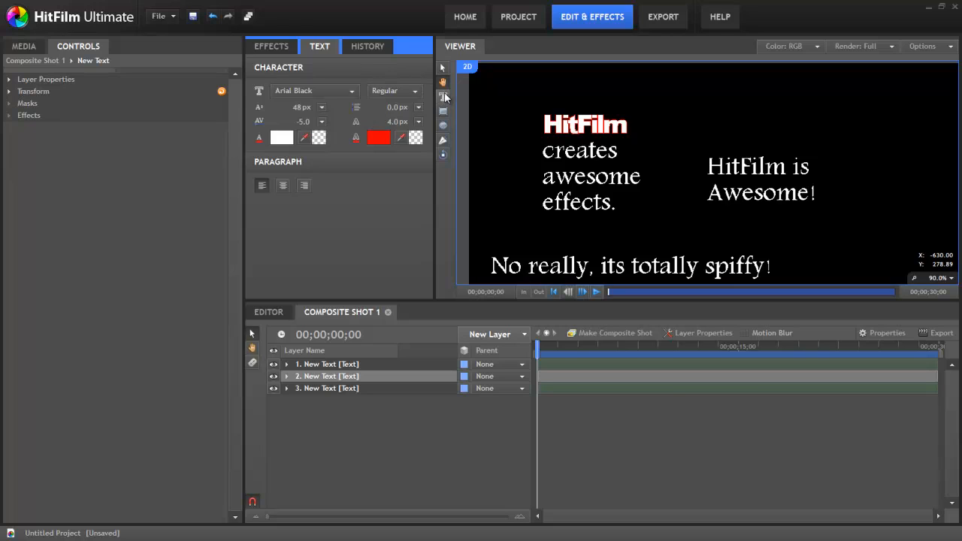
{"action": "left_click", "coordinate": [442, 96]}
{"action": "left_click_drag", "start_coordinate": [631, 125], "coordinate": [538, 125]}
{"action": "left_click_drag", "start_coordinate": [392, 121], "coordinate": [393, 121]}
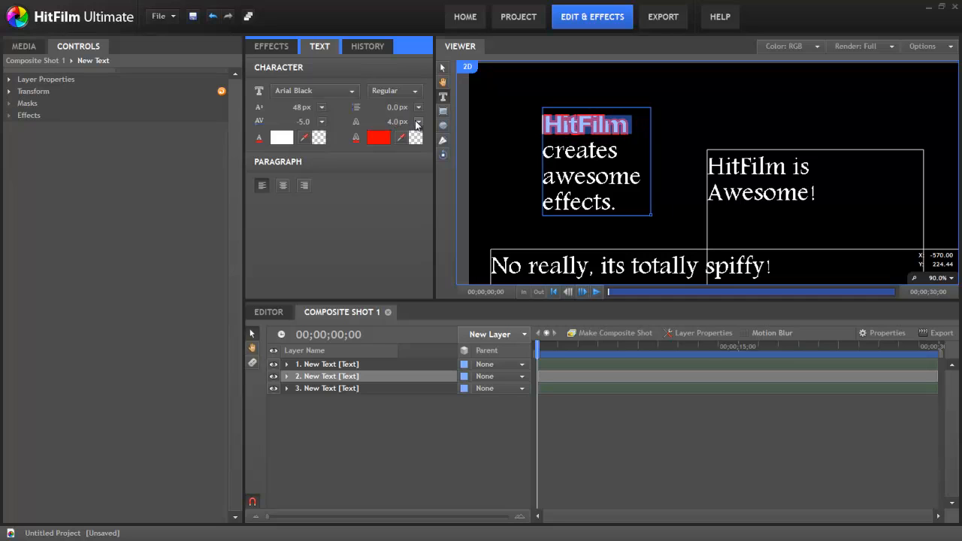
{"action": "left_click", "coordinate": [418, 121]}
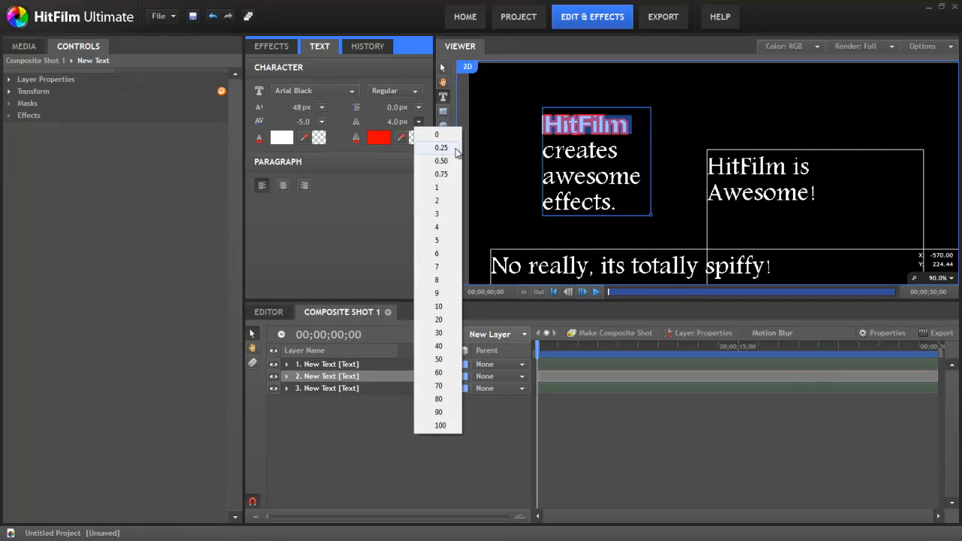
{"action": "left_click", "coordinate": [438, 214]}
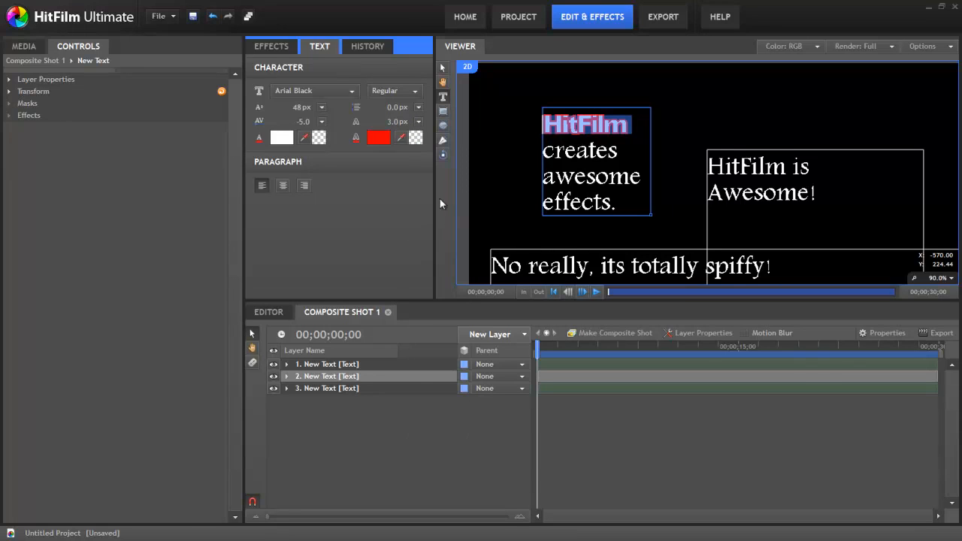
- Try a light blue fill (172, 215, 255) on the word "HitFilm", and return the fill to white by sampling a color
{"action": "left_click", "coordinate": [282, 138]}
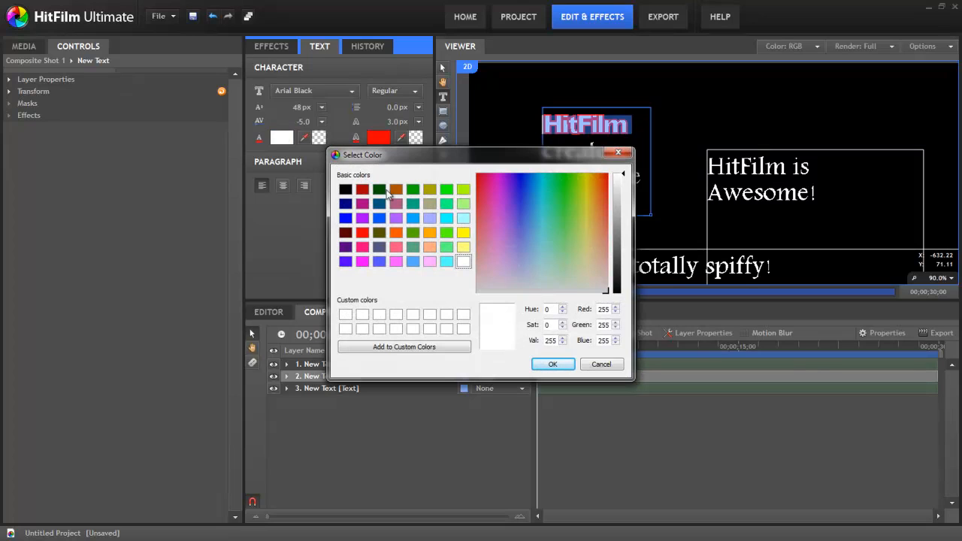
{"action": "left_click_drag", "start_coordinate": [592, 275], "coordinate": [530, 256]}
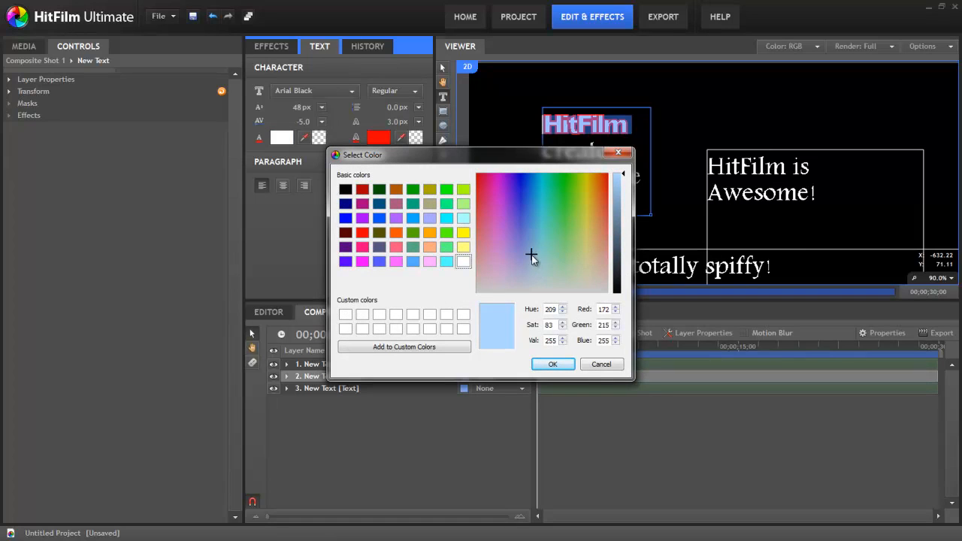
{"action": "left_click", "coordinate": [552, 364]}
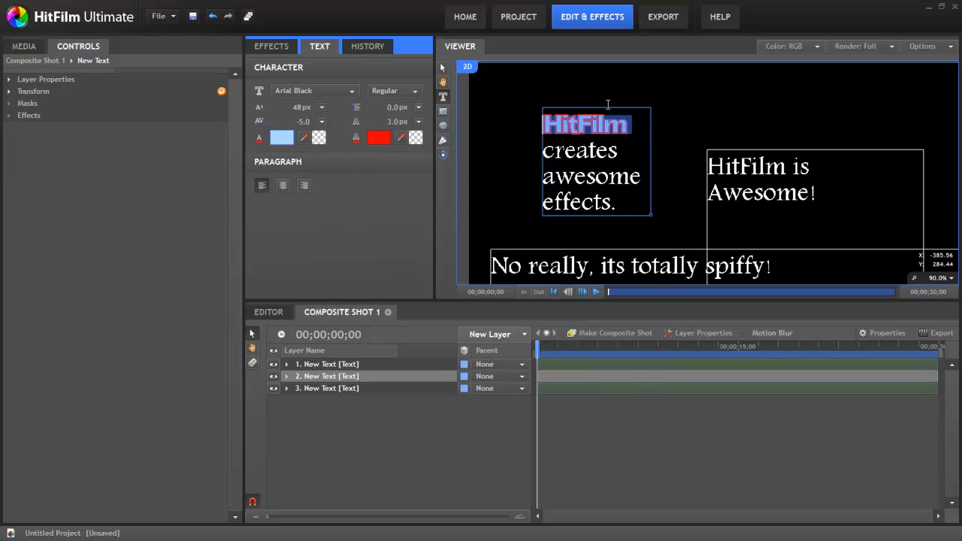
{"action": "left_click", "coordinate": [304, 138]}
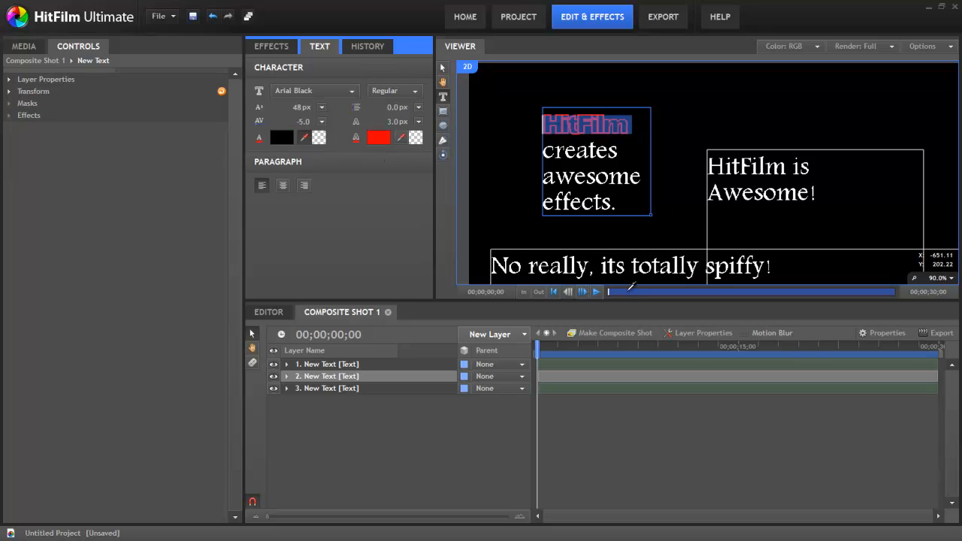
- Change the outline color of the word "HitFilm" to the dark blue basic color
{"action": "left_click", "coordinate": [379, 137]}
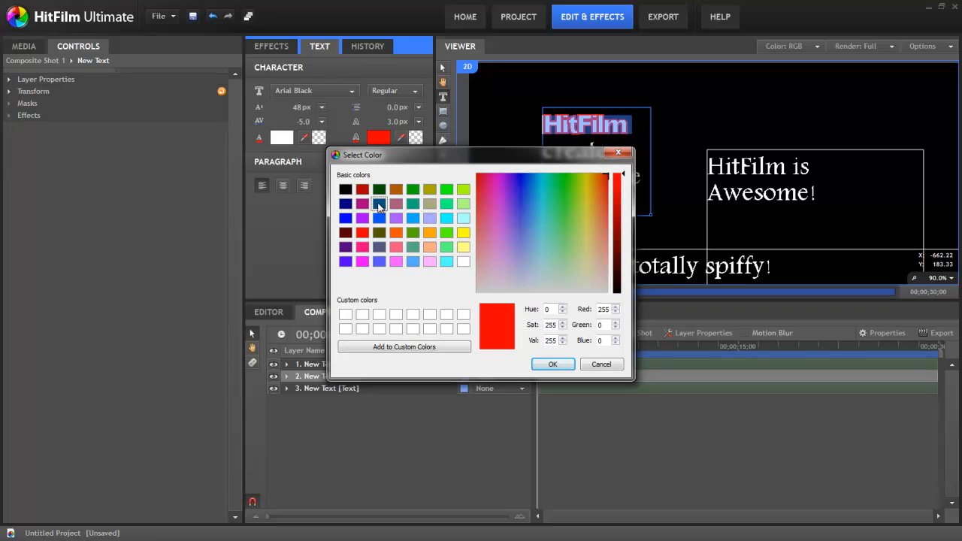
{"action": "left_click", "coordinate": [379, 203]}
{"action": "left_click", "coordinate": [552, 364]}
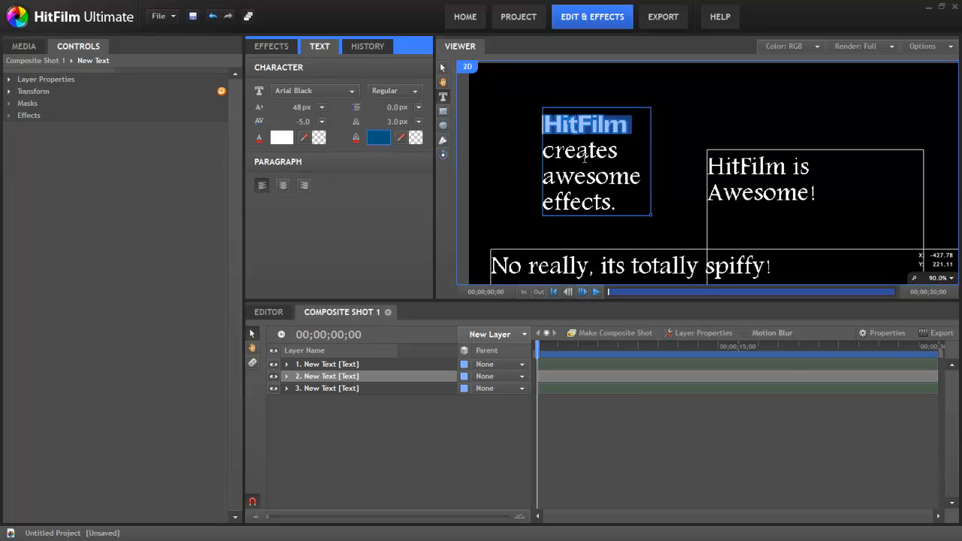
- Try right and center alignment on the small text box's paragraph, and return it to left alignment
{"action": "left_click", "coordinate": [303, 186]}
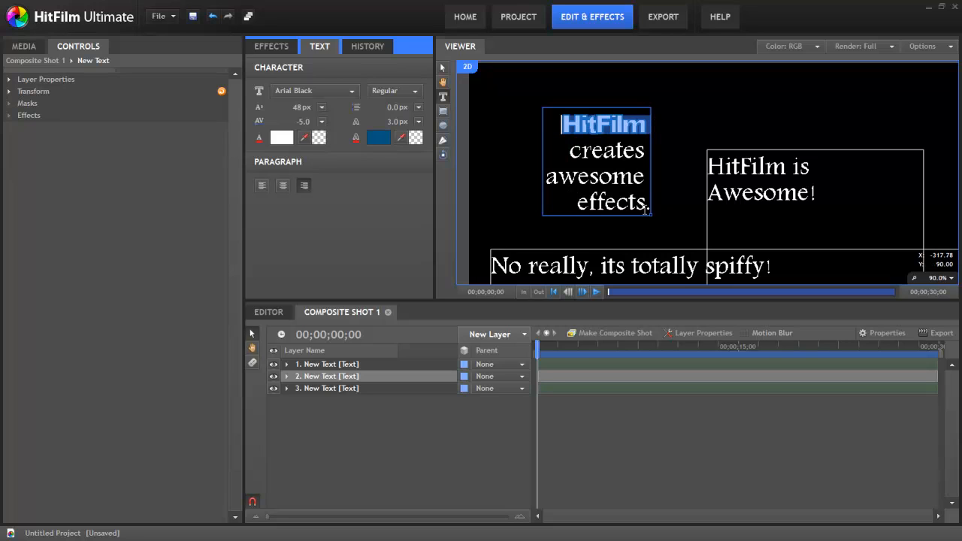
{"action": "left_click", "coordinate": [282, 185]}
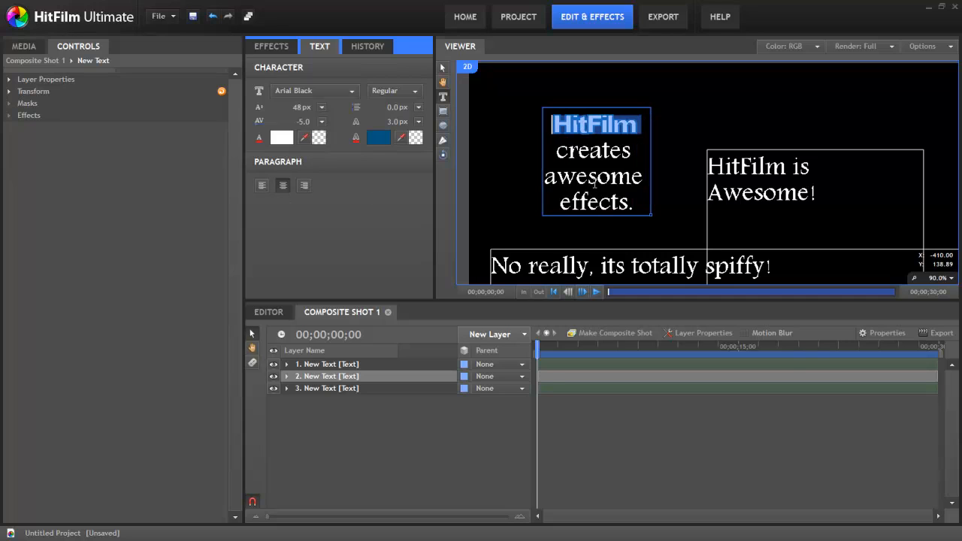
{"action": "left_click", "coordinate": [262, 185]}
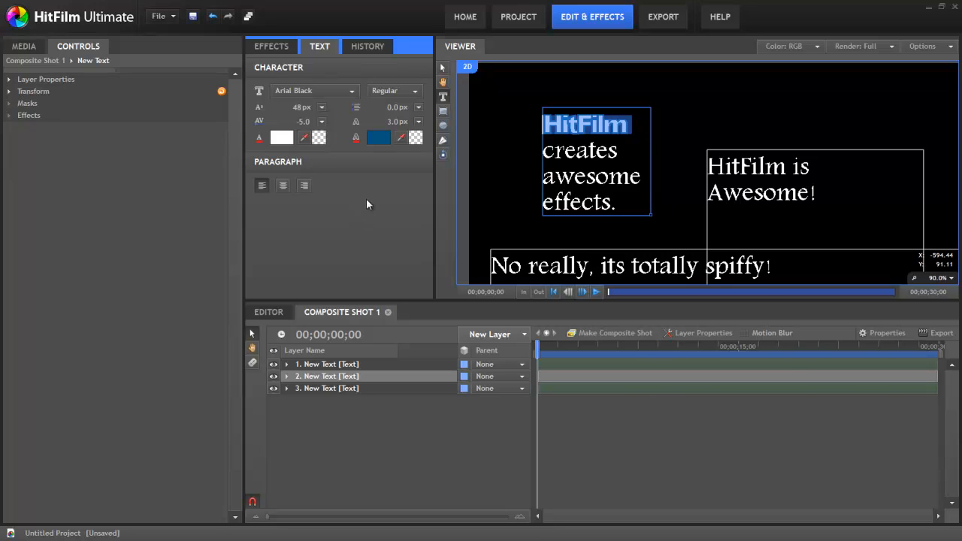
- Convert the "HitFilm creates awesome effects." text layer to a 3D Plane, adding a new camera to the composite shot
{"action": "left_click", "coordinate": [464, 377]}
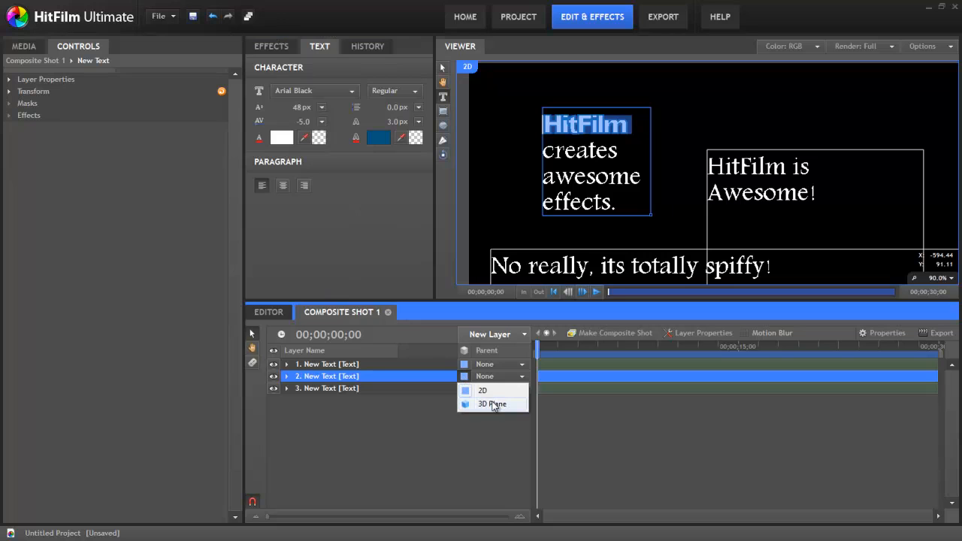
{"action": "left_click", "coordinate": [493, 404]}
{"action": "left_click", "coordinate": [520, 292]}
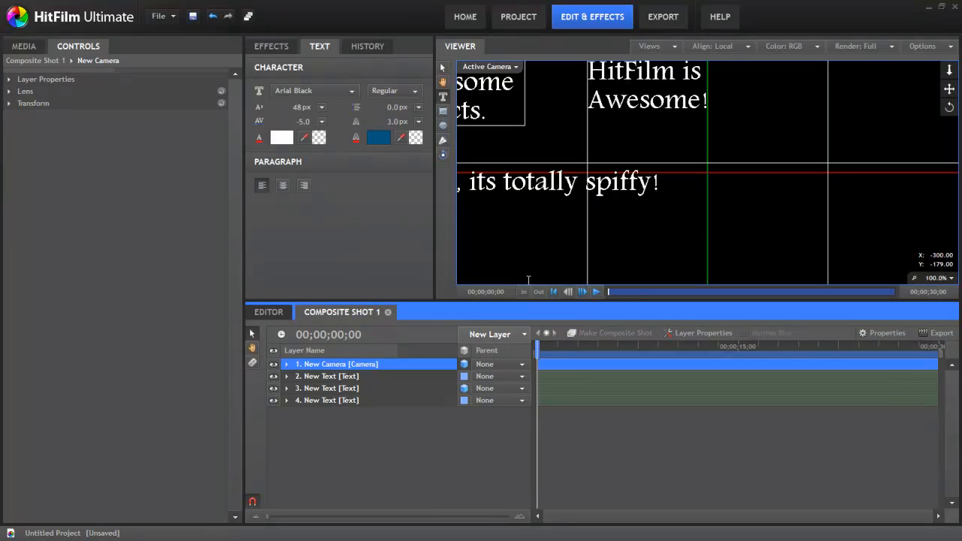
{"action": "scroll", "coordinate": [654, 146], "scroll_direction": "down", "scroll_amount": 3}
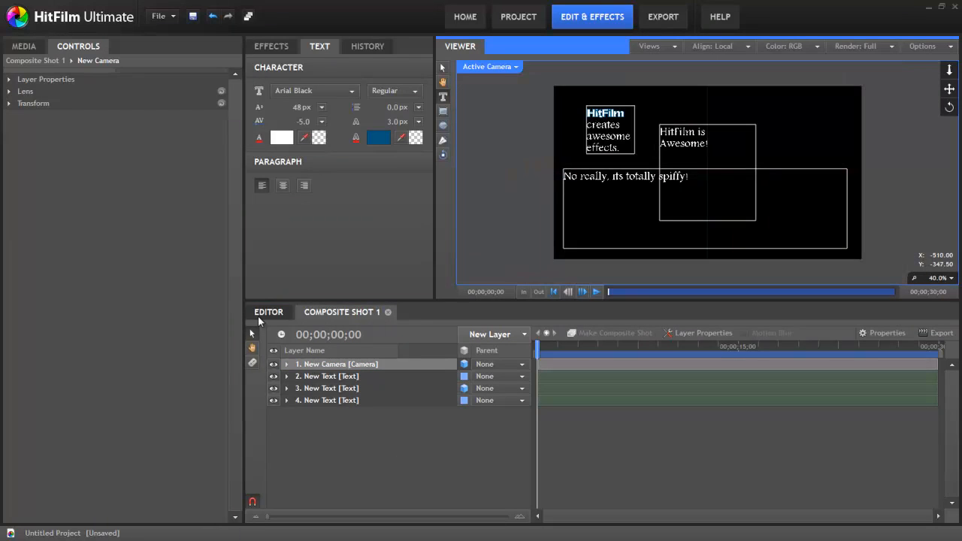
- Shift the 3D text layer slightly up and to the right in the frame, and orbit the camera around the scene
{"action": "left_click", "coordinate": [334, 389]}
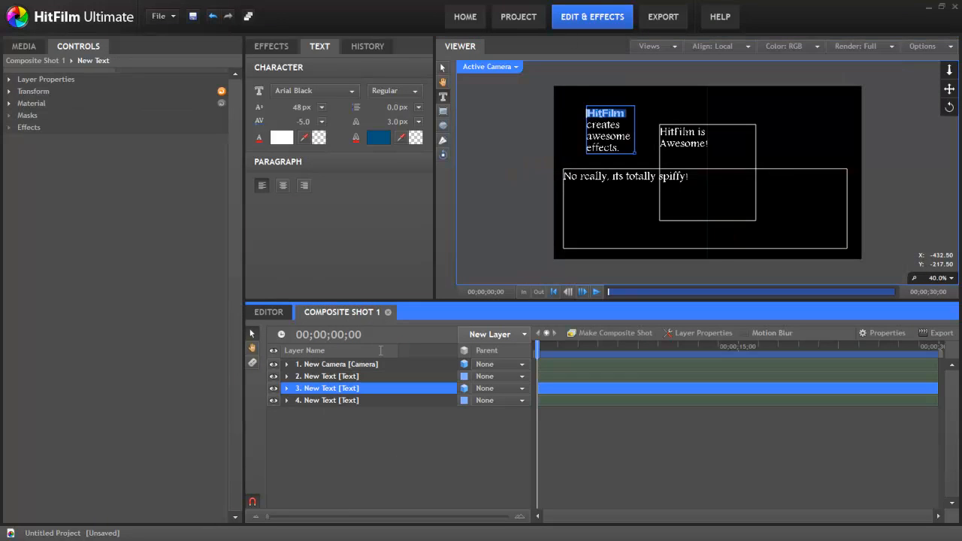
{"action": "left_click", "coordinate": [442, 67]}
{"action": "mouse_move", "coordinate": [651, 132]}
{"action": "left_mouse_down"}
{"action": "mouse_move", "coordinate": [582, 135]}
{"action": "mouse_move", "coordinate": [661, 132]}
{"action": "left_mouse_up"}
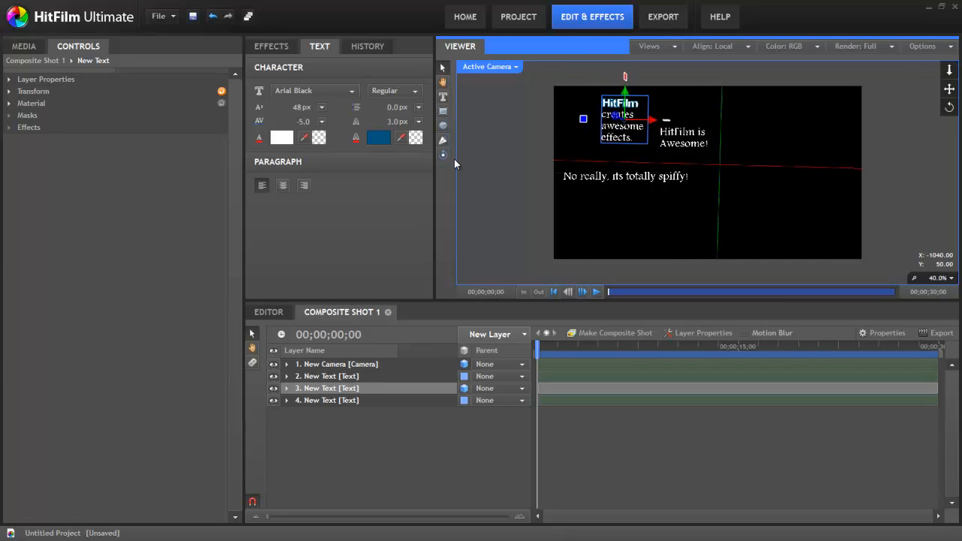
{"action": "left_click", "coordinate": [442, 154]}
{"action": "left_click_drag", "start_coordinate": [607, 133], "coordinate": [581, 100]}
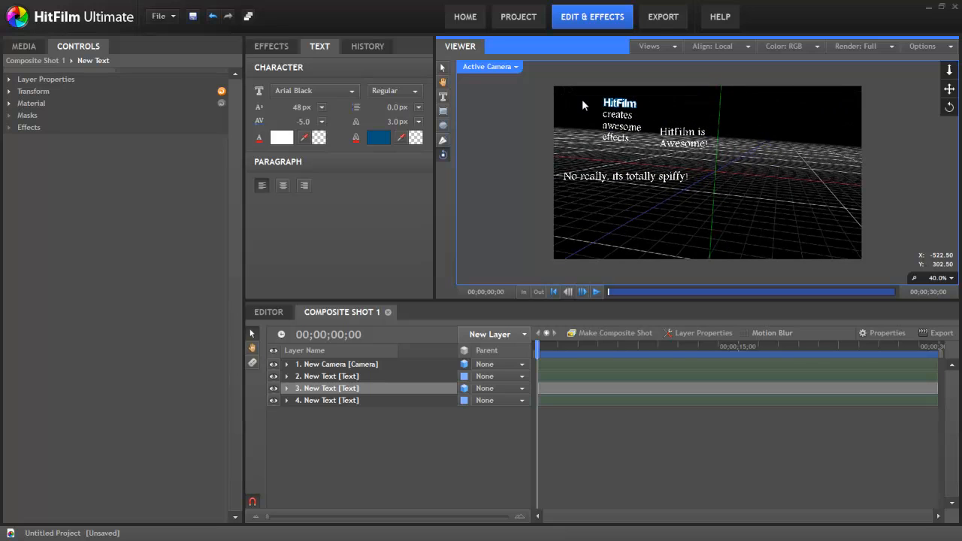
- Replace the word "awesome" with "shiny" in the 3D text layer
{"action": "left_click", "coordinate": [443, 96]}
{"action": "left_click", "coordinate": [635, 115]}
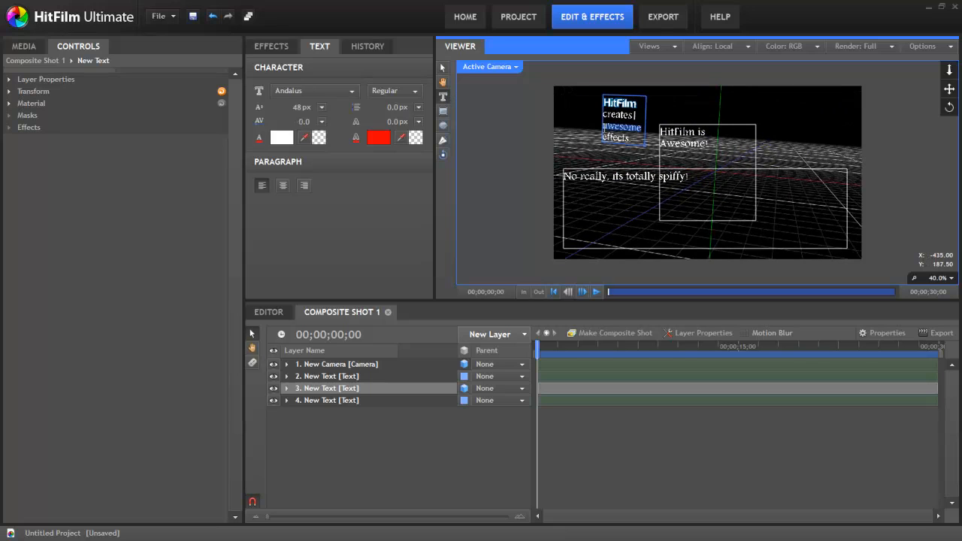
{"action": "type", "text": "shiny"}
- Apply the Color Gradient effect from the Generate category to the "HitFilm creates shiny effects" 3D text layer
{"action": "left_click", "coordinate": [264, 46]}
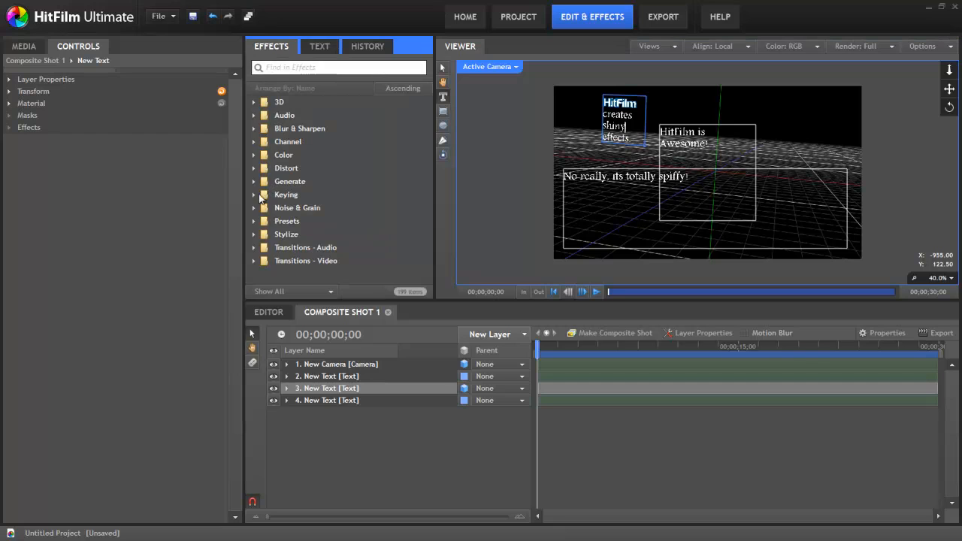
{"action": "left_click", "coordinate": [256, 197]}
{"action": "scroll", "coordinate": [430, 212], "scroll_direction": "down", "scroll_amount": 3}
{"action": "scroll", "coordinate": [430, 212], "scroll_direction": "down", "scroll_amount": 2}
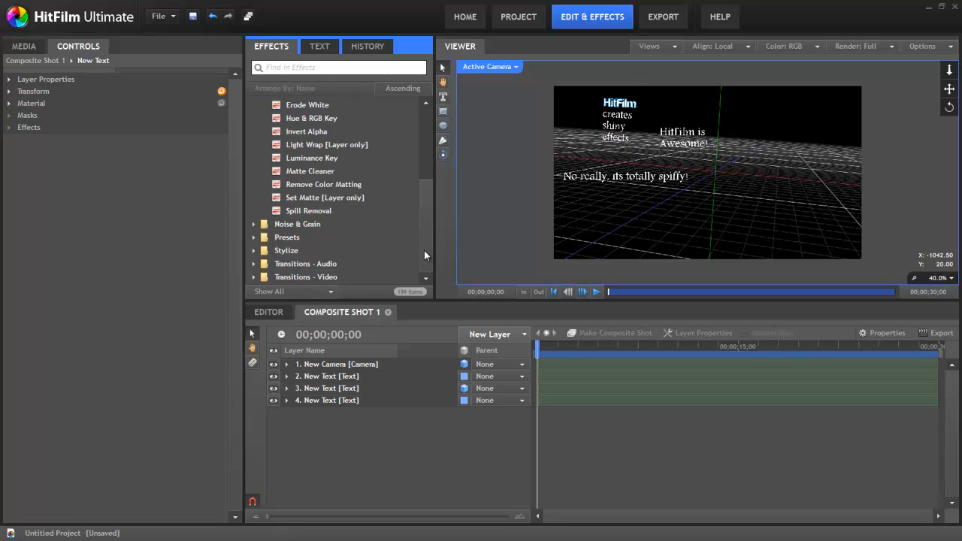
{"action": "left_click_drag", "start_coordinate": [424, 251], "coordinate": [427, 164]}
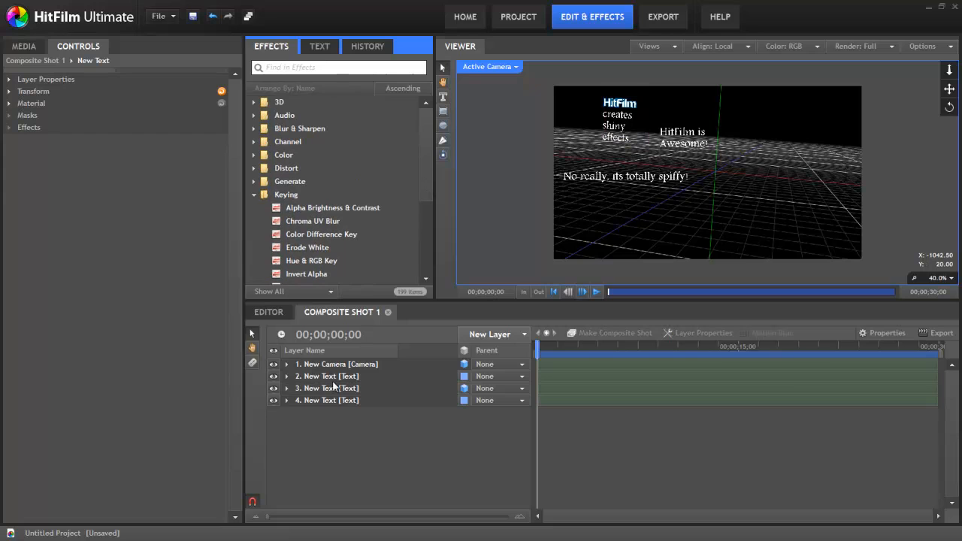
{"action": "left_click", "coordinate": [269, 195]}
{"action": "left_click", "coordinate": [257, 181]}
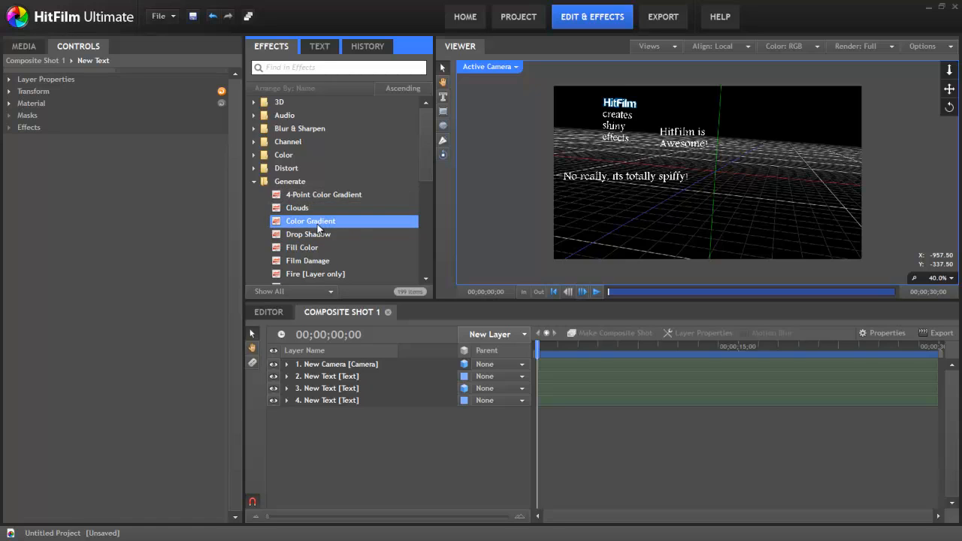
{"action": "left_click_drag", "start_coordinate": [319, 220], "coordinate": [328, 387]}
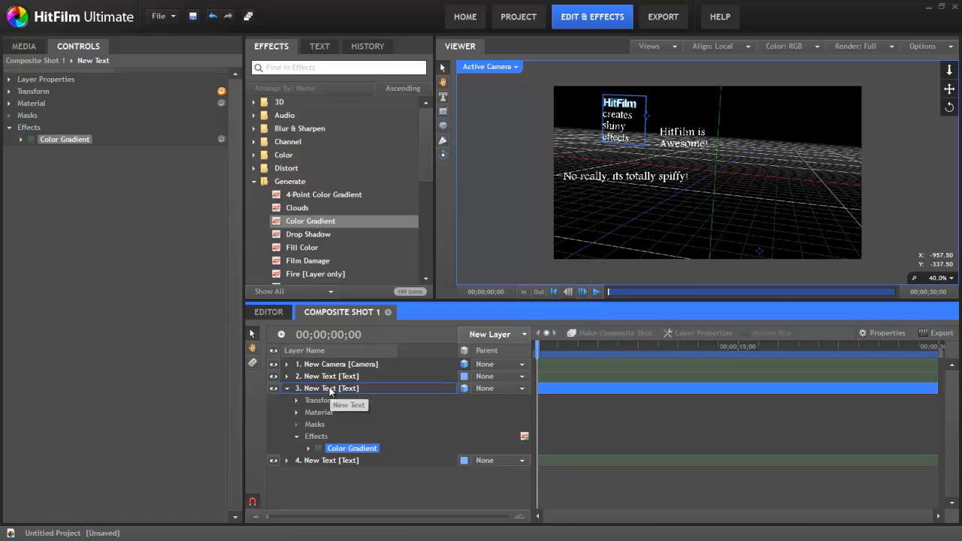
- Set the Color Gradient's blend to Normal and its start color to purple (170, 0, 255)
{"action": "left_click", "coordinate": [21, 139]}
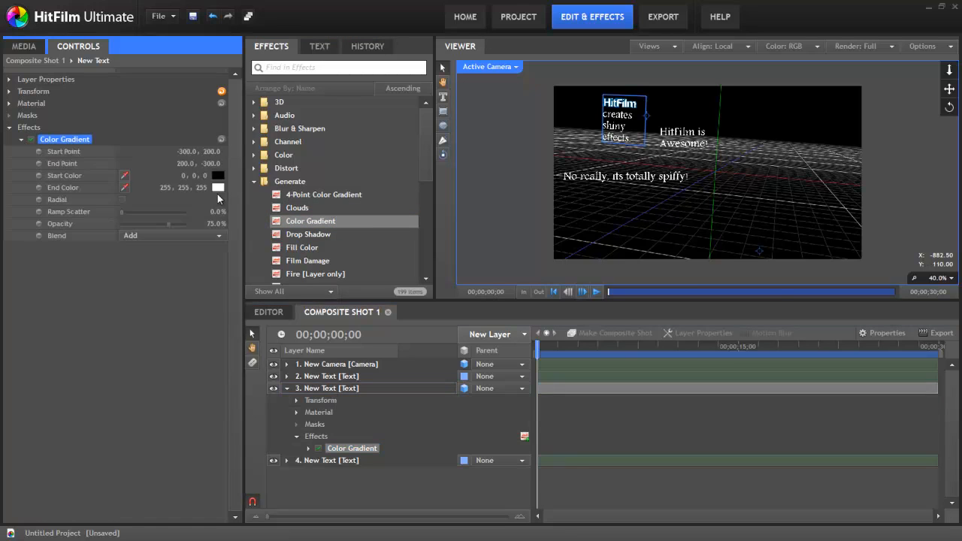
{"action": "left_click", "coordinate": [217, 235]}
{"action": "left_click", "coordinate": [157, 259]}
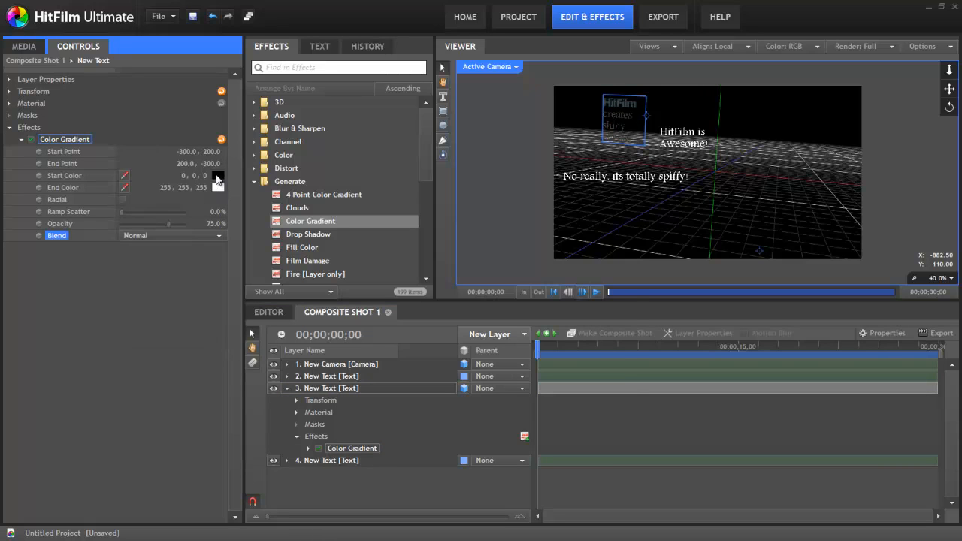
{"action": "left_click", "coordinate": [217, 177]}
{"action": "left_click", "coordinate": [362, 218]}
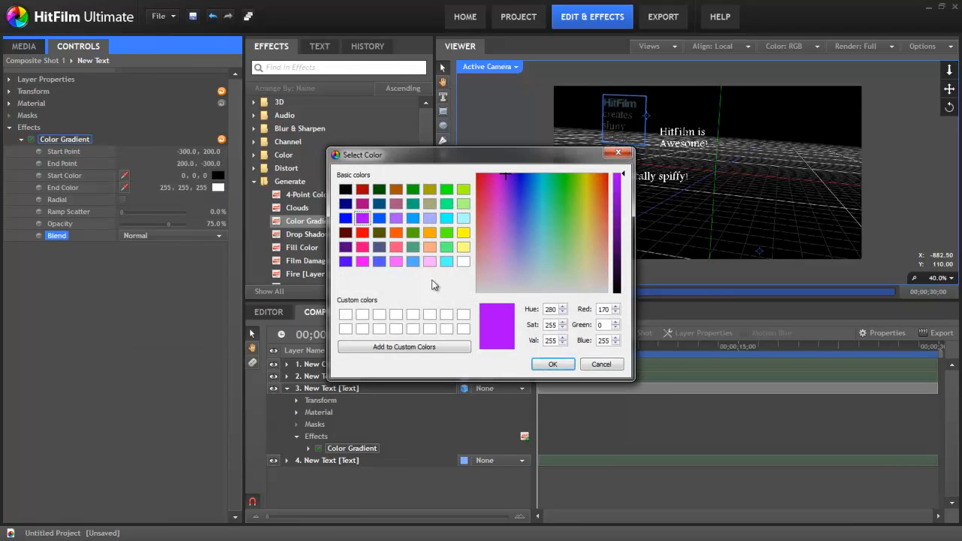
{"action": "left_click", "coordinate": [552, 364]}
- Set the Color Gradient's end color to yellow (255, 255, 0) and move its end point to about -500, 257.5
{"action": "left_click", "coordinate": [218, 187]}
{"action": "left_click", "coordinate": [463, 232]}
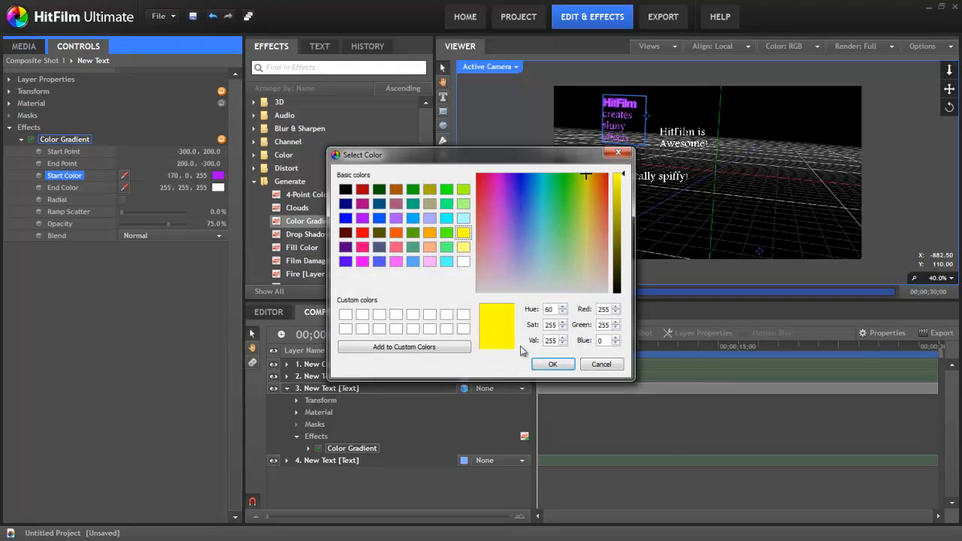
{"action": "left_click", "coordinate": [552, 363]}
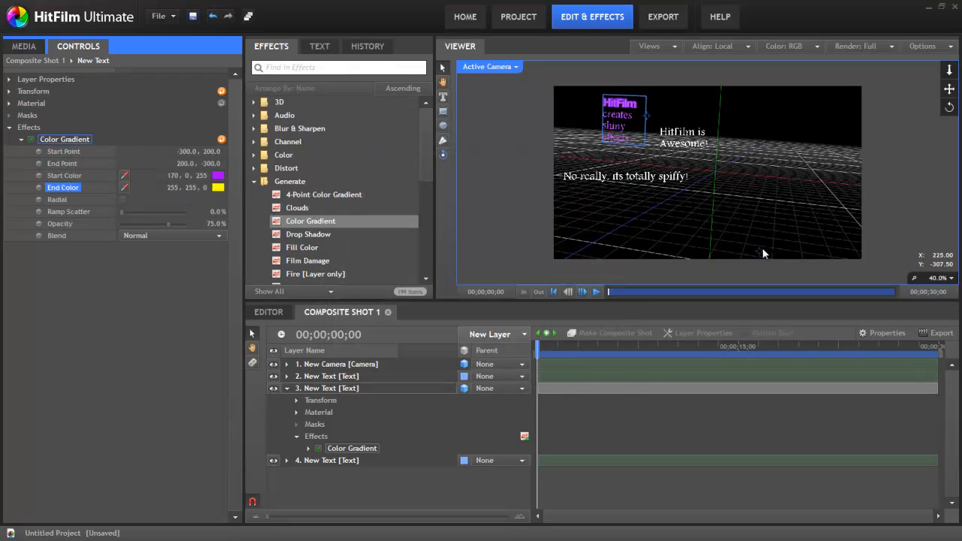
{"action": "left_click_drag", "start_coordinate": [756, 252], "coordinate": [588, 116]}
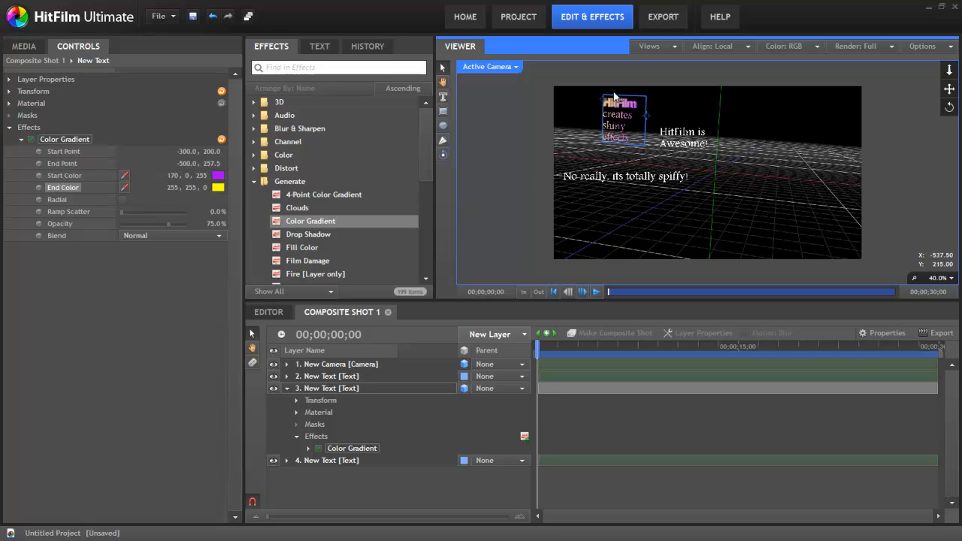
- Open the YouTube export settings for Composite Shot 1
{"action": "left_click", "coordinate": [669, 15]}
{"action": "left_click", "coordinate": [94, 95]}
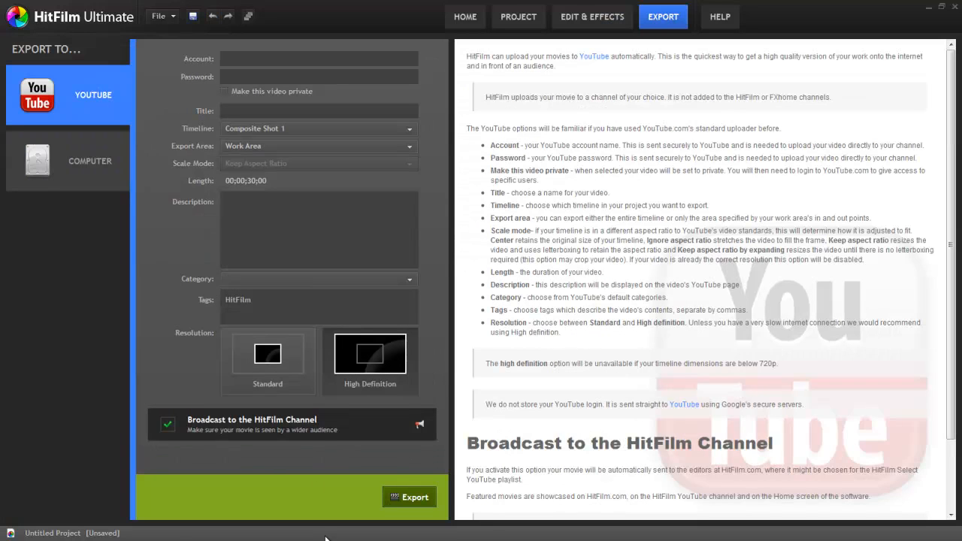